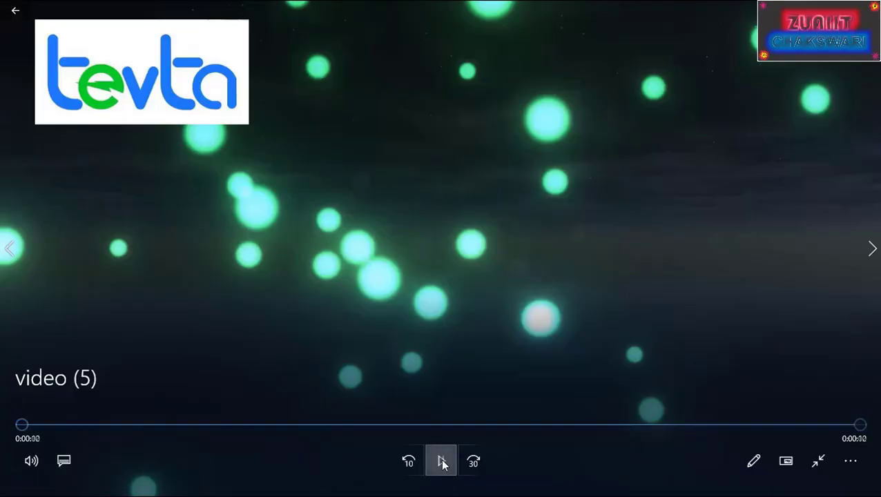
Step: On the pngguru.com (6).png image, Magic Wand-select all the transparent background around the girl
left_click(442, 463)
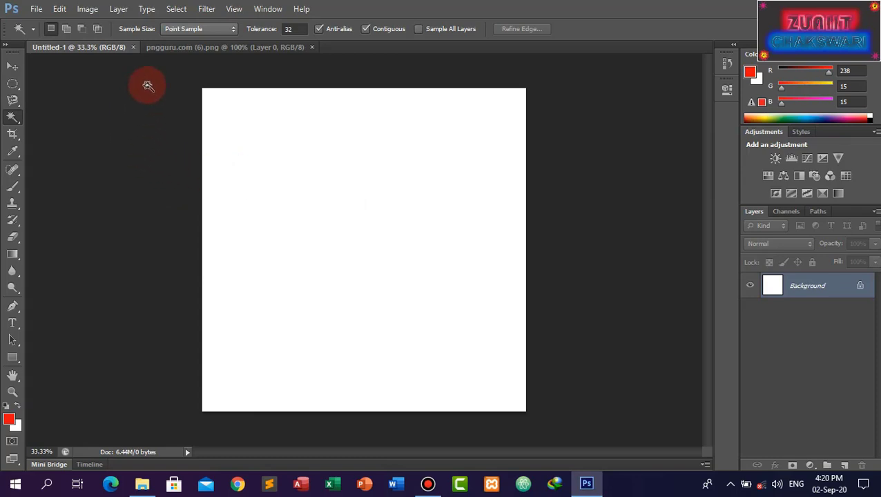
left_click(183, 46)
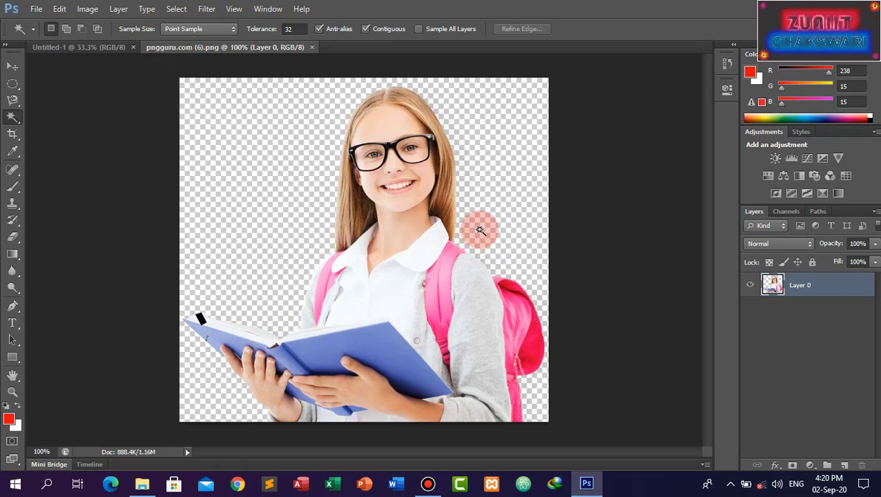
left_click(239, 205)
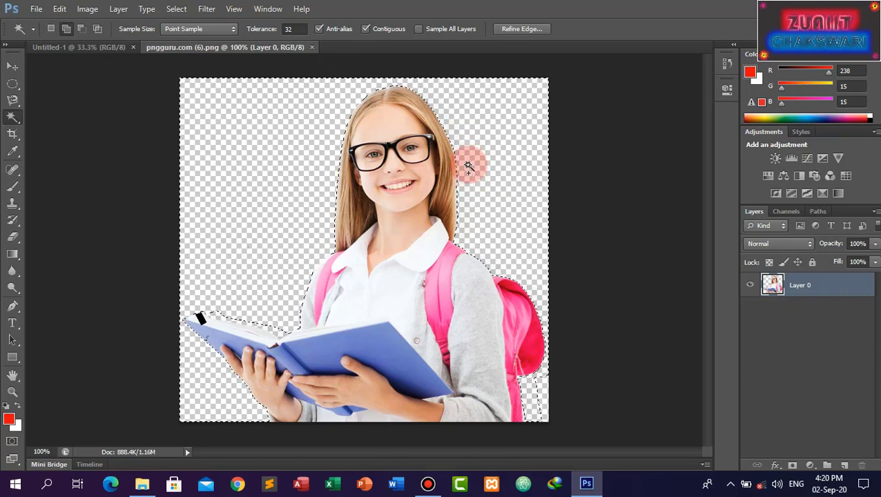
left_click(469, 164, "shift")
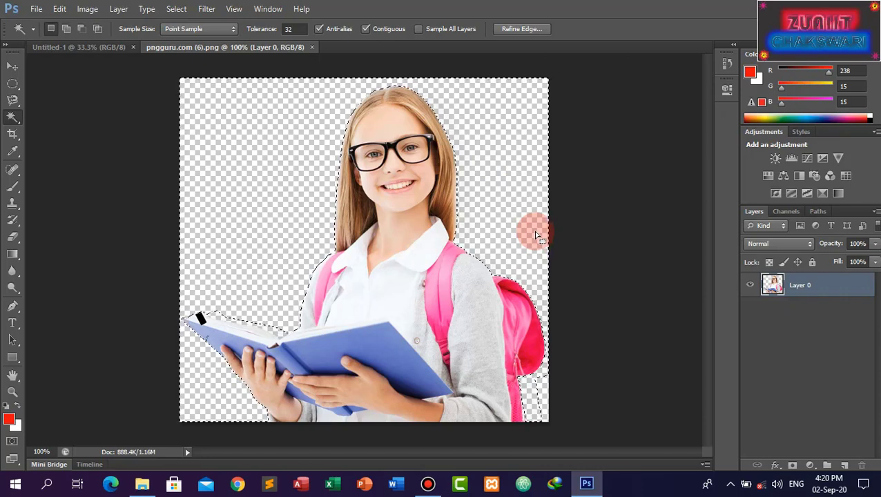
left_click(18, 189)
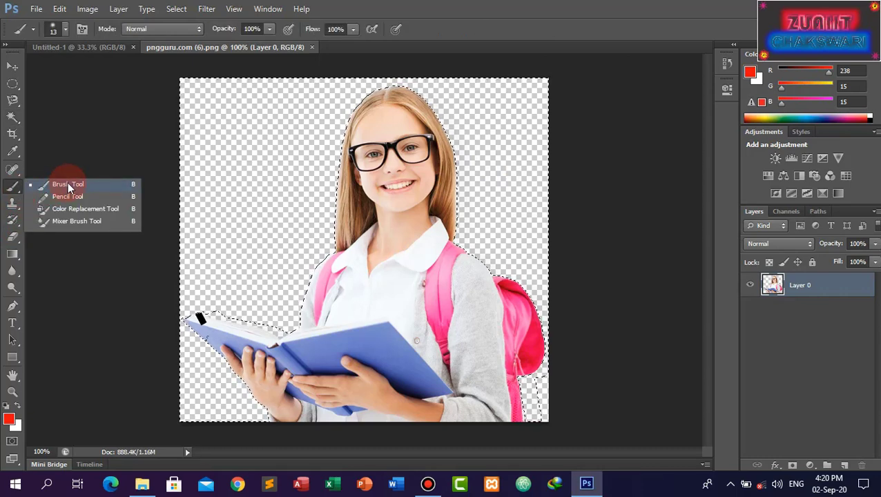
Step: Set the Brush Tool to 129 px size with 0% hardness
left_click(68, 183)
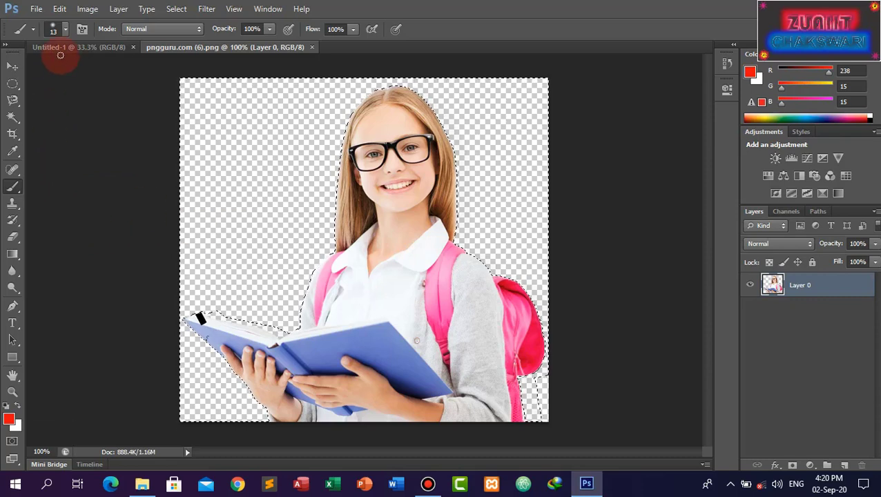
left_click(66, 31)
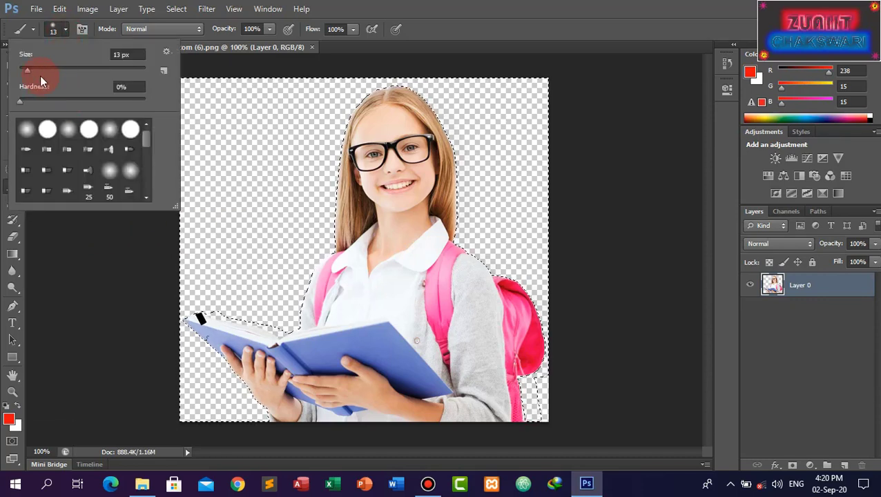
mouse_move(25, 71)
left_mouse_down()
mouse_move(101, 69)
mouse_move(91, 70)
left_mouse_up()
left_click(119, 84)
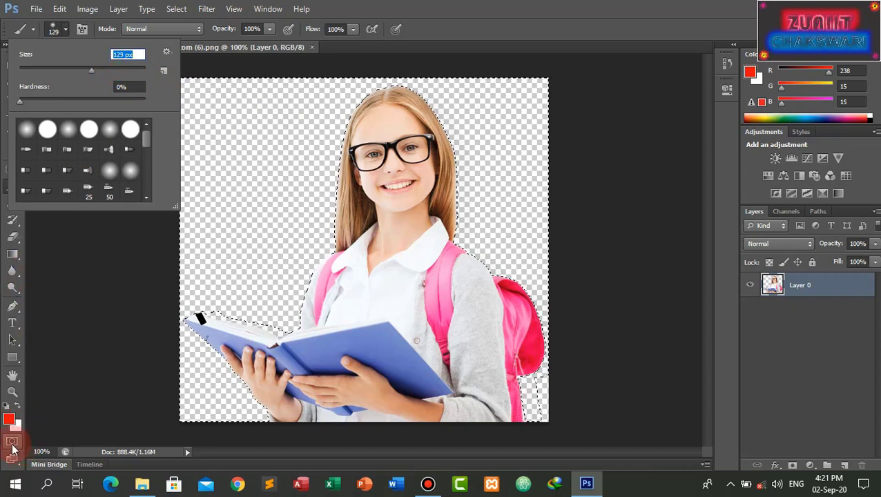
Step: Set the foreground colour to bright blue 0c2df7 (R12 G45 B247)
left_click(10, 421)
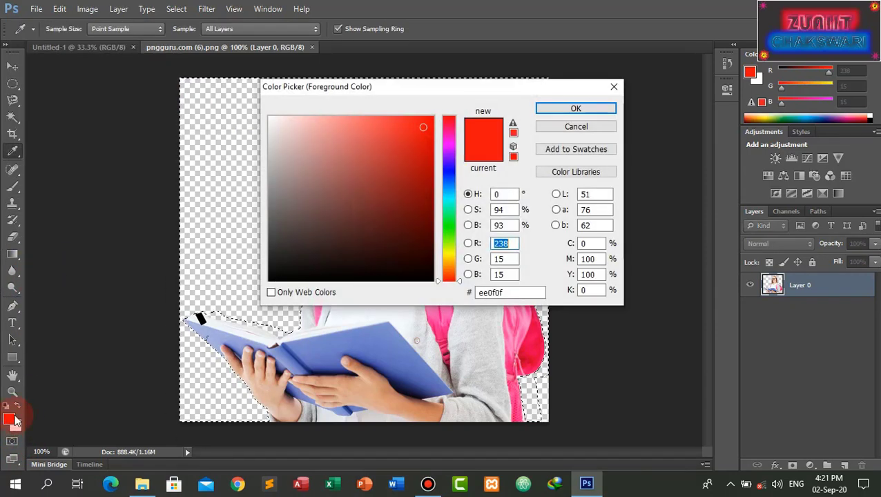
left_click(449, 176)
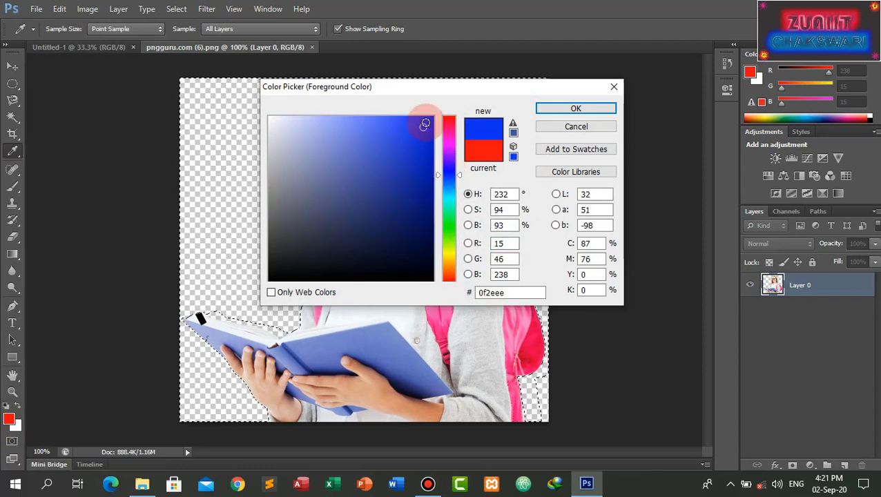
left_click(568, 109)
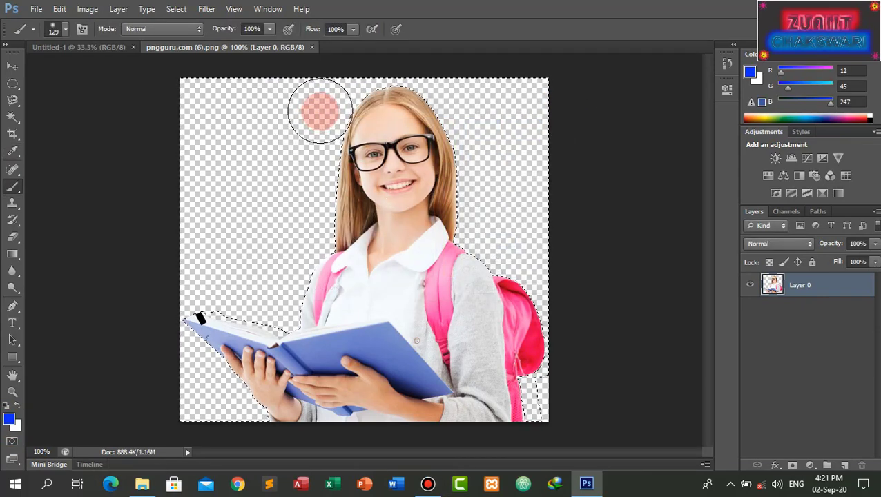
Step: Paint blue over the selected background left, above and right of the girl
mouse_move(315, 100)
left_mouse_down()
mouse_move(299, 221)
mouse_move(321, 92)
mouse_move(244, 97)
mouse_move(214, 187)
mouse_move(216, 246)
mouse_move(257, 143)
mouse_move(207, 92)
mouse_move(328, 95)
mouse_move(177, 236)
mouse_move(276, 281)
mouse_move(206, 279)
mouse_move(225, 275)
mouse_move(267, 297)
mouse_move(315, 230)
mouse_move(264, 303)
mouse_move(181, 305)
mouse_move(191, 366)
mouse_move(233, 399)
mouse_move(203, 352)
left_mouse_up()
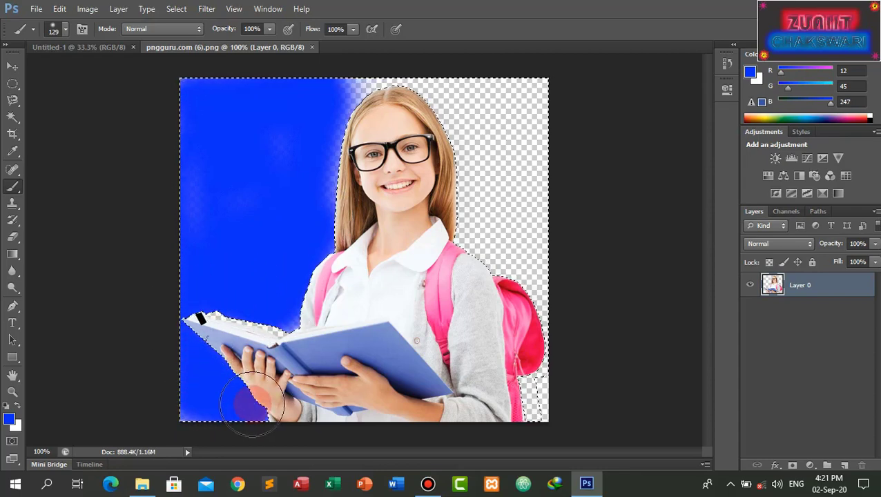
mouse_move(409, 65)
left_mouse_down()
mouse_move(364, 69)
mouse_move(435, 75)
mouse_move(482, 148)
mouse_move(488, 191)
mouse_move(481, 163)
mouse_move(432, 86)
left_mouse_up()
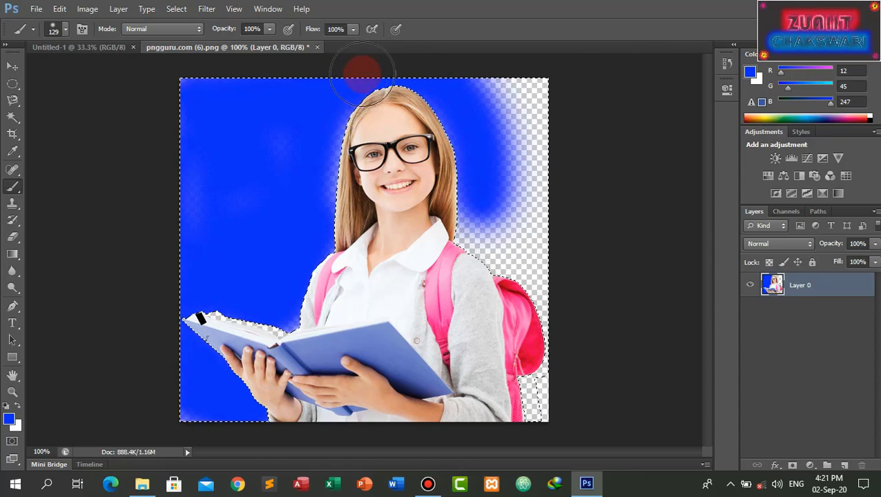
mouse_move(362, 70)
left_mouse_down()
mouse_move(522, 95)
mouse_move(522, 177)
mouse_move(482, 206)
mouse_move(484, 234)
mouse_move(541, 291)
mouse_move(545, 173)
mouse_move(545, 295)
mouse_move(526, 380)
left_mouse_up()
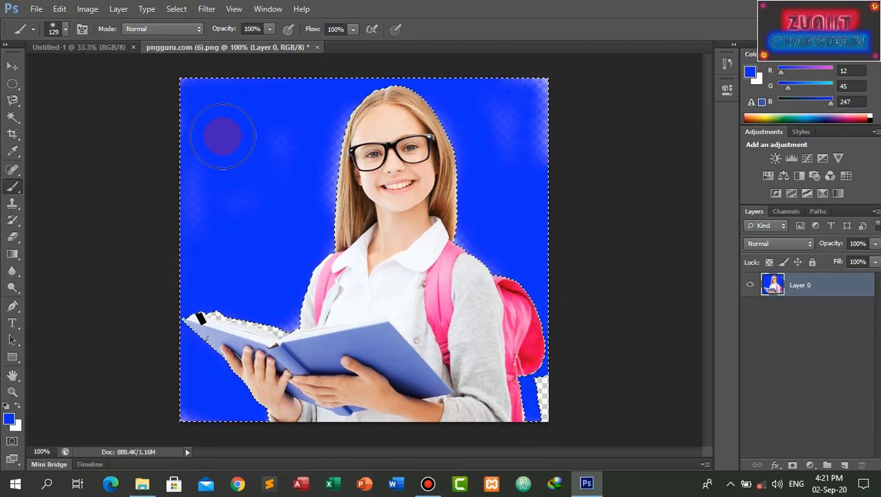
left_click(13, 119)
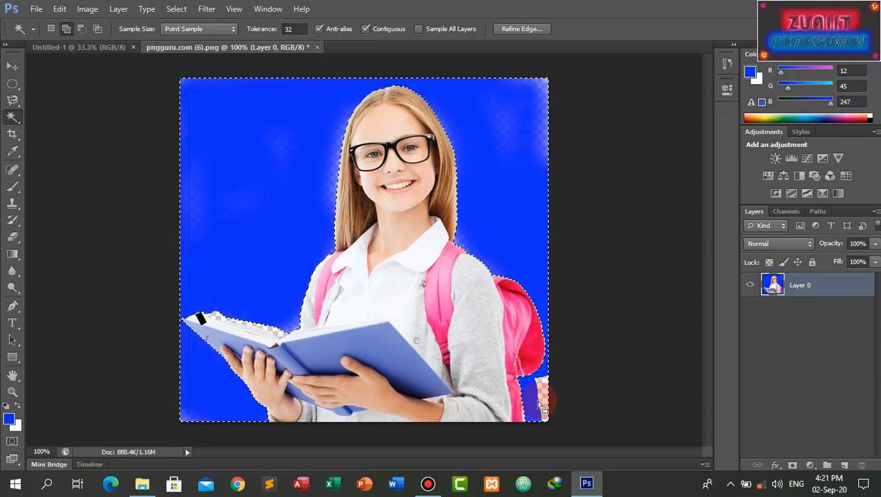
Step: Paint the lower-right transparent patch blue and drop the selection
left_click(17, 193)
mouse_move(556, 377)
left_mouse_down()
mouse_move(559, 401)
mouse_move(552, 384)
left_mouse_up()
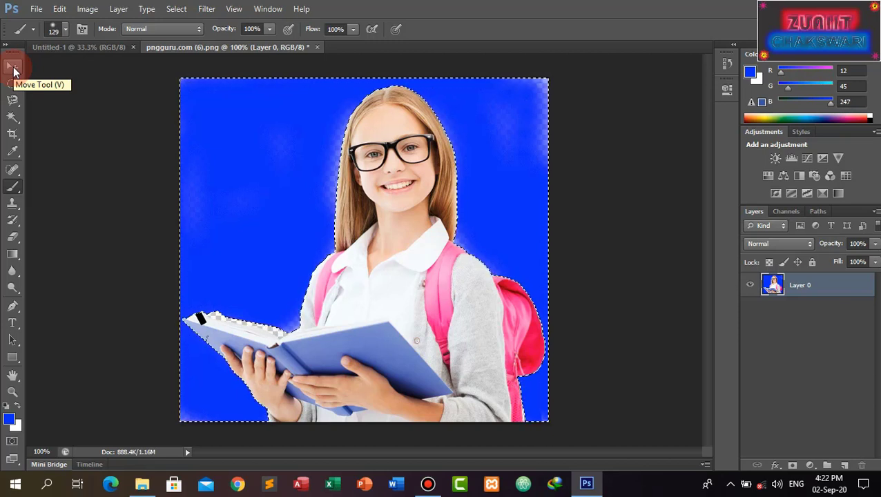
left_click(13, 67)
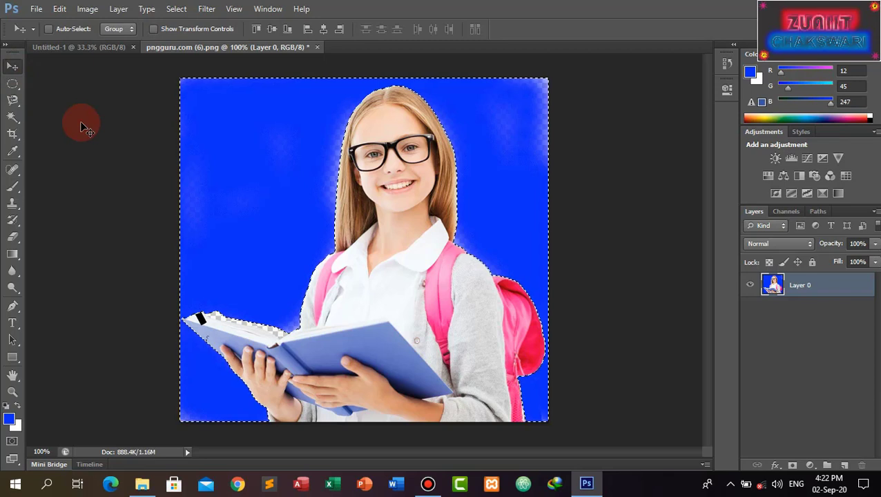
key("ctrl+d")
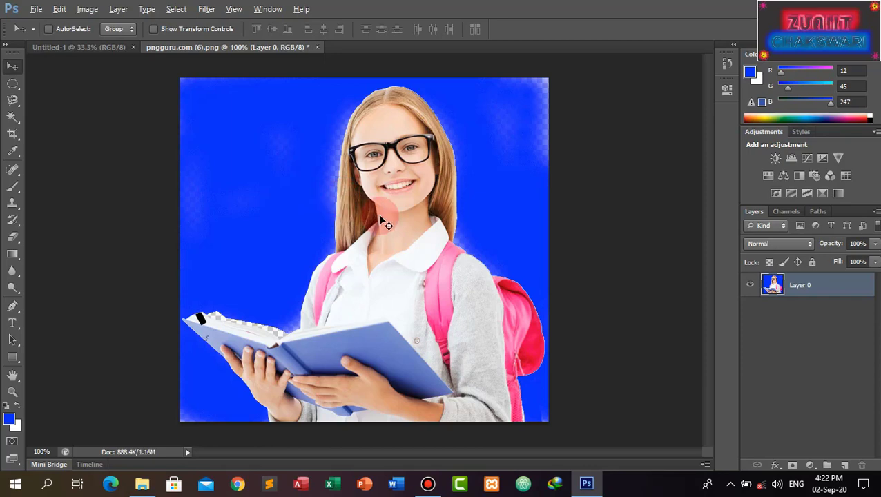
Step: Zoom in and pan to inspect the edges by the hair, shirt collar and pink backpack
scroll(380, 217, "up", 5)
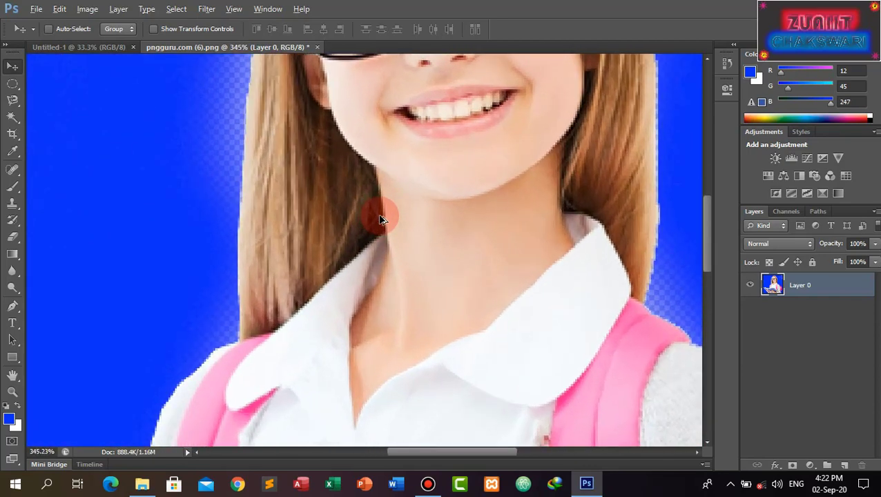
scroll(354, 244, "up", 3)
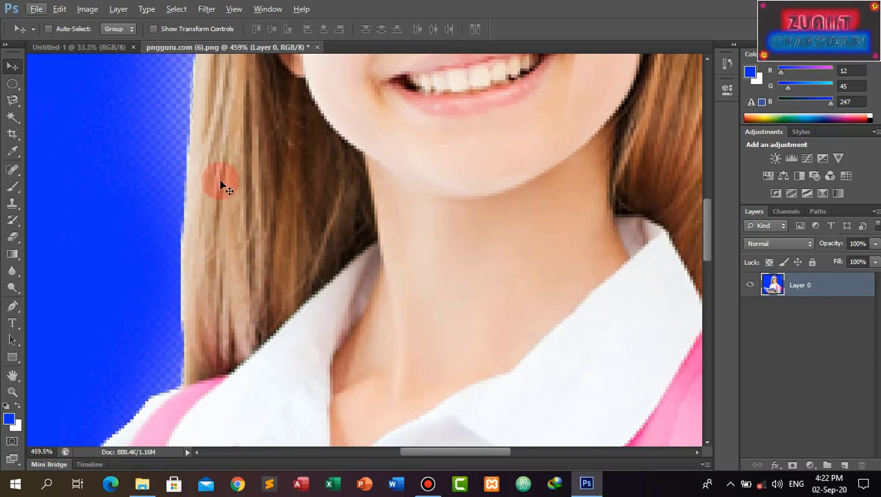
key("alt+h")
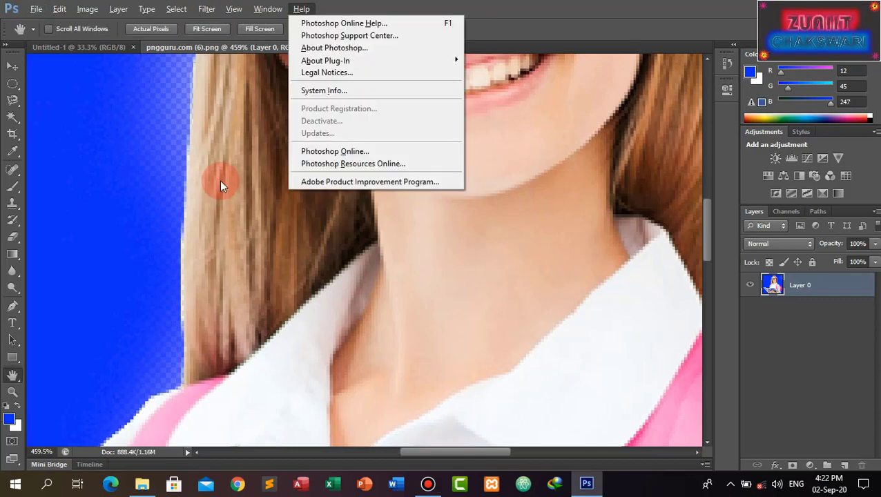
key("Escape")
key("h")
left_click(240, 202)
left_click_drag(241, 203, 242, 204)
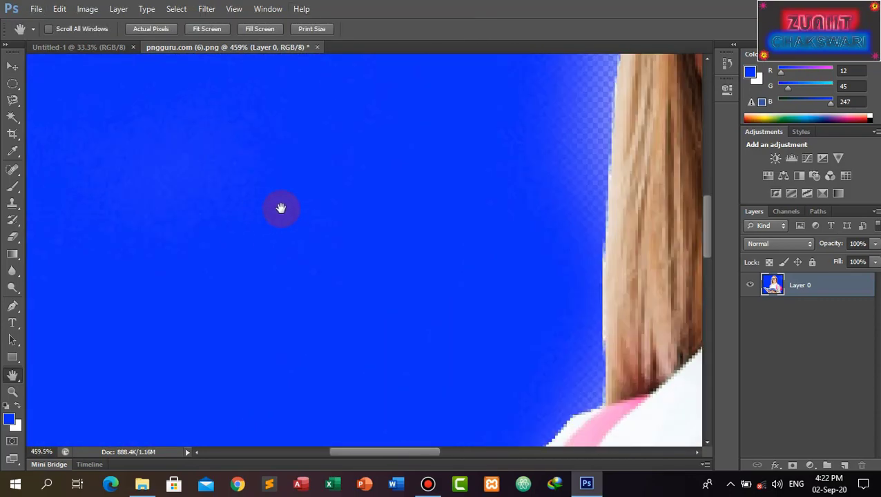
left_click_drag(628, 279, 417, 253)
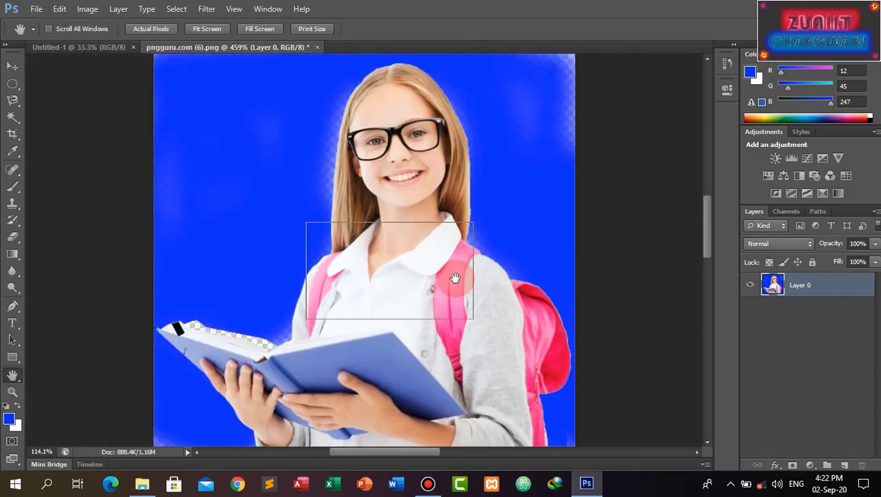
left_click_drag(254, 214, 378, 270)
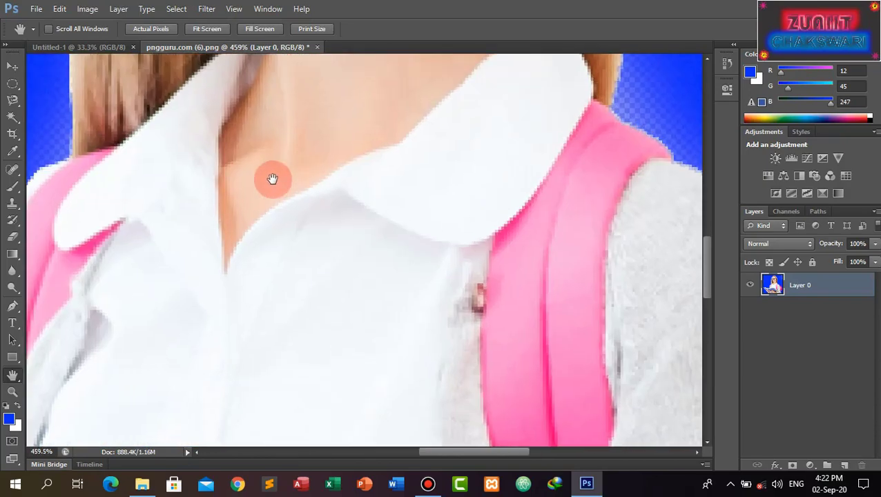
left_click(248, 165)
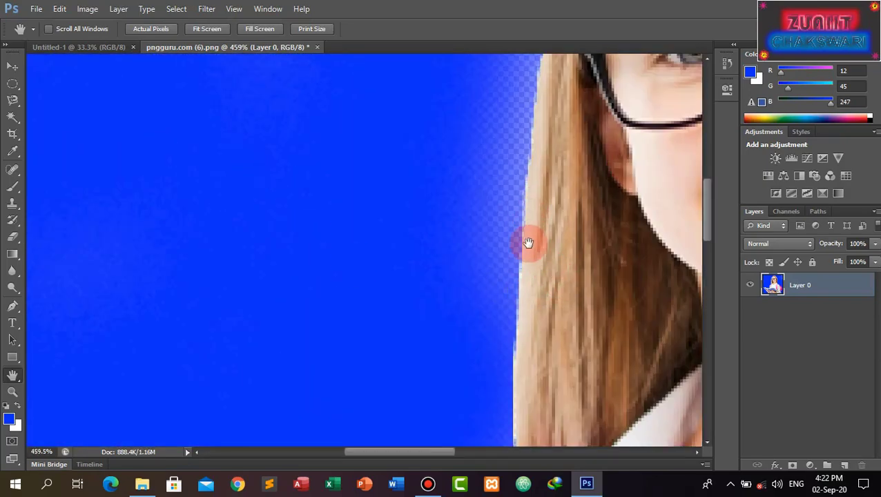
left_click_drag(527, 239, 495, 246)
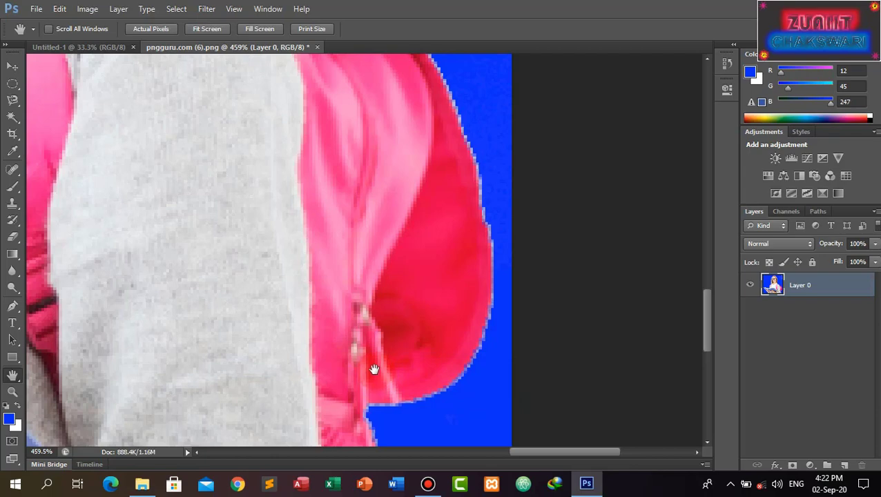
Step: Zoom back out and select the entire canvas
key("v")
left_click(269, 283)
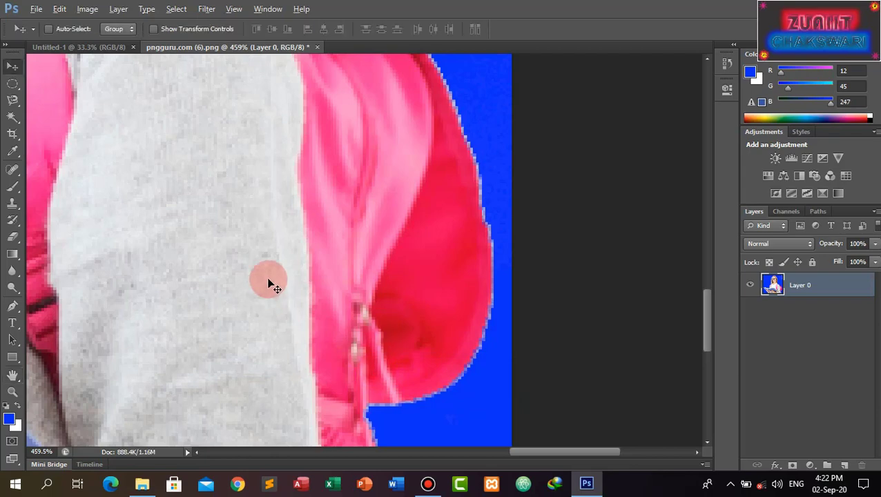
scroll(269, 283, "down", 2)
scroll(269, 283, "down", 3)
scroll(269, 282, "down", 1)
scroll(270, 282, "down", 3)
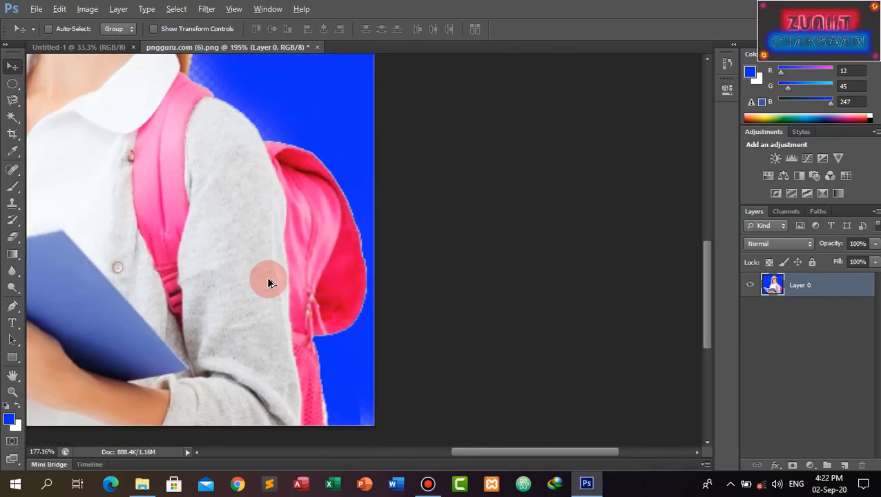
scroll(270, 282, "down", 2)
scroll(270, 282, "down", 2)
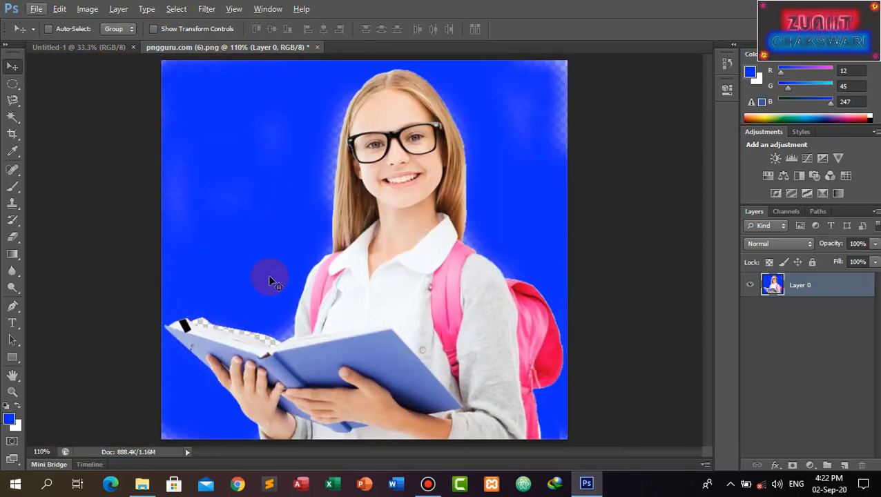
key("ctrl+a")
key("ctrl+a")
Step: Delete the blue-painted background back to transparency and clear the selection
key("Delete")
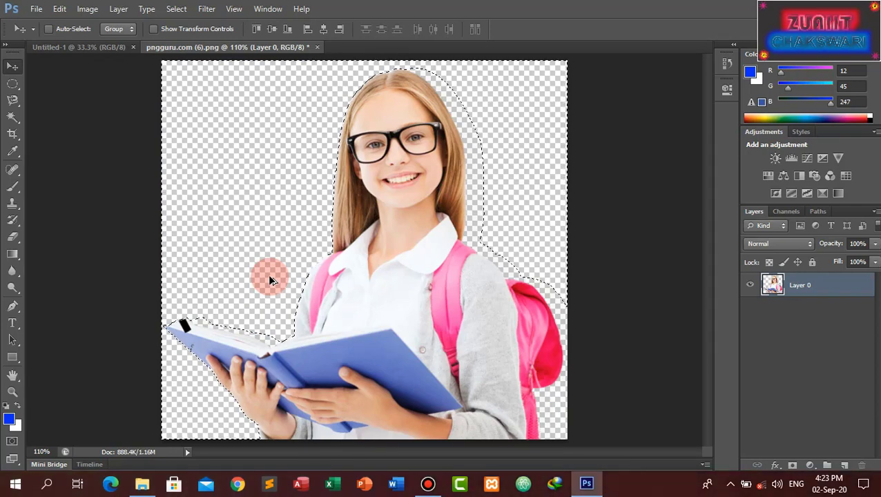
key("ctrl+d")
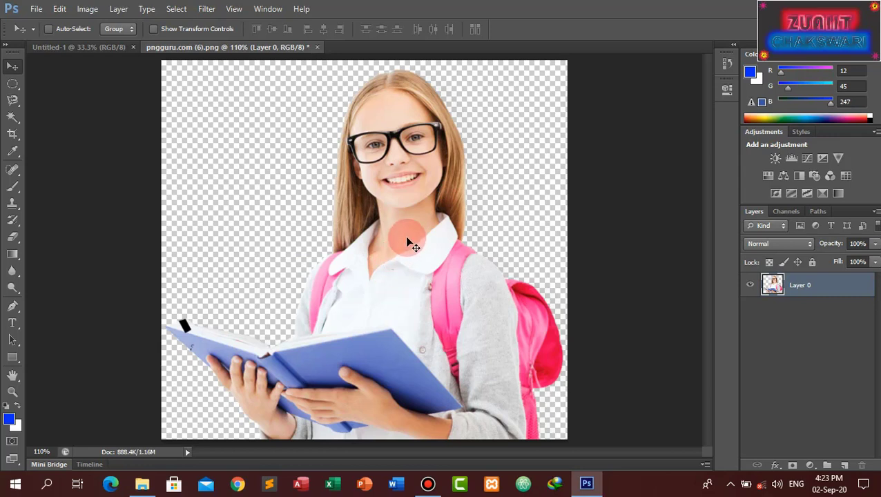
left_click(12, 117)
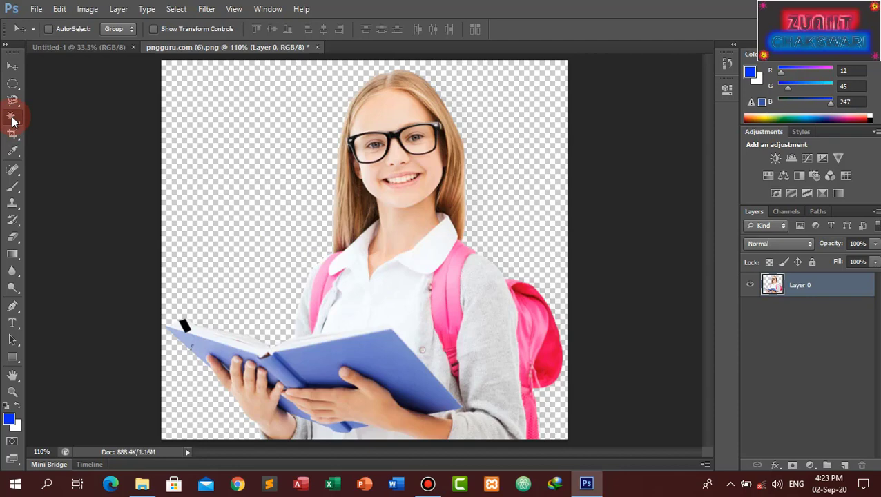
Step: Magic Wand-select the transparent background, including the missed sliver, and feather it by 2 px
left_click(272, 182)
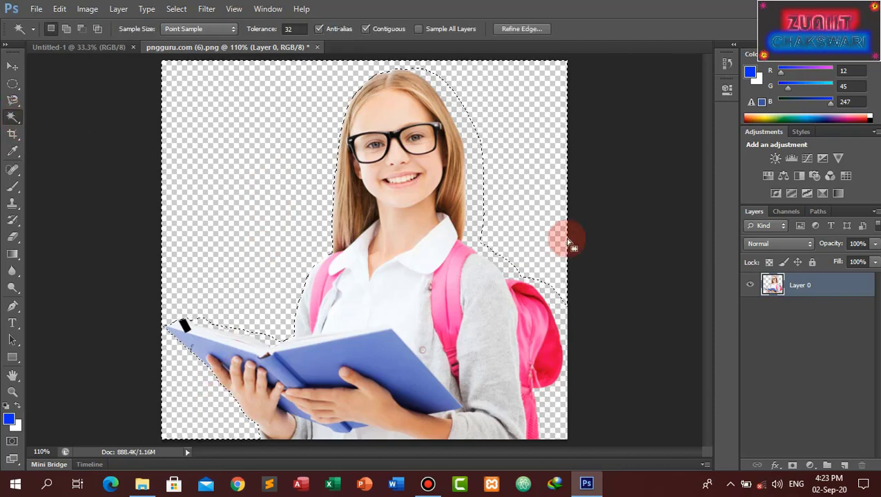
left_click(471, 138, "shift")
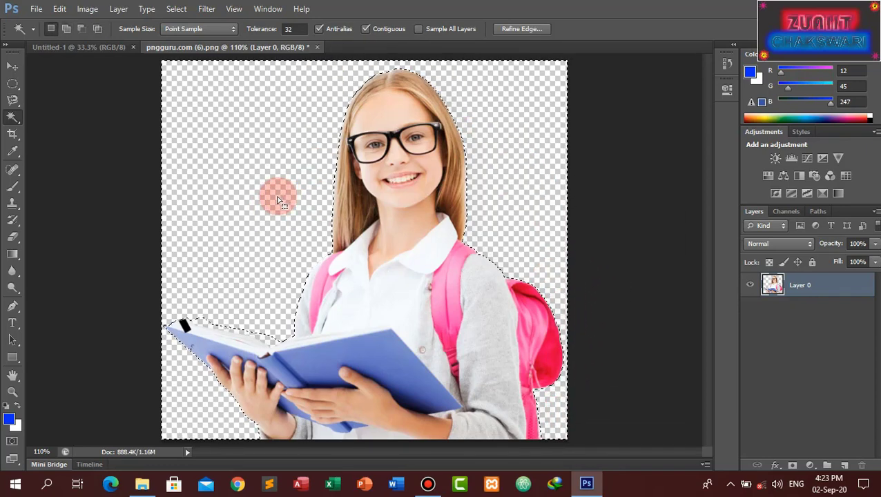
right_click(491, 181)
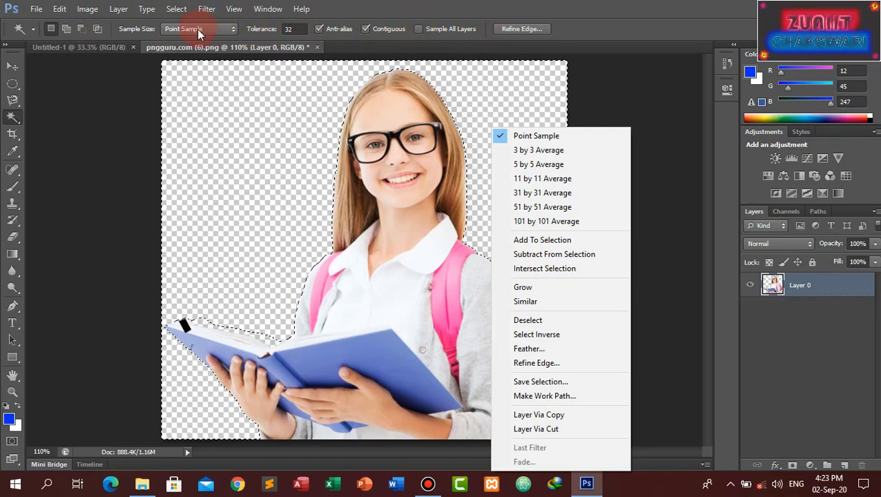
left_click(542, 351)
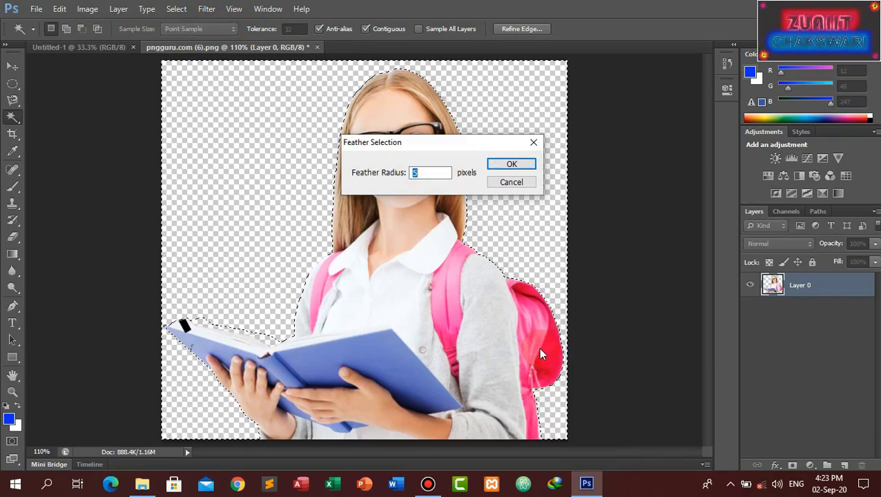
left_click(424, 206)
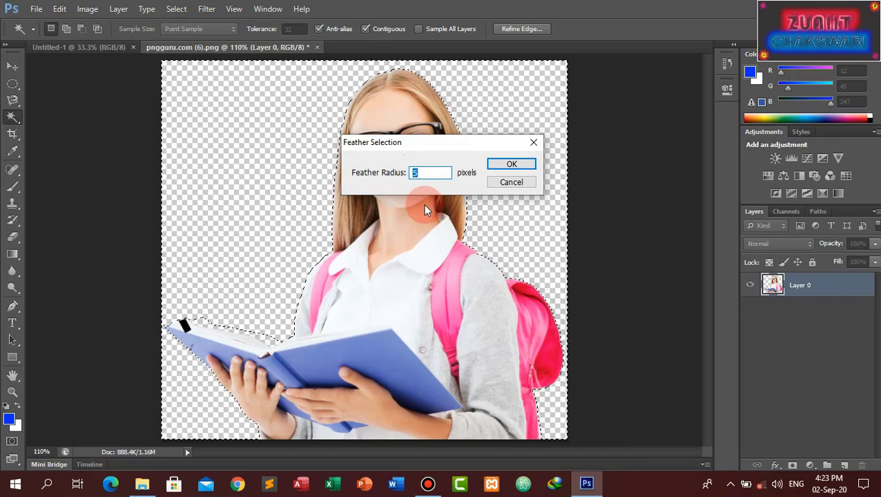
type("2")
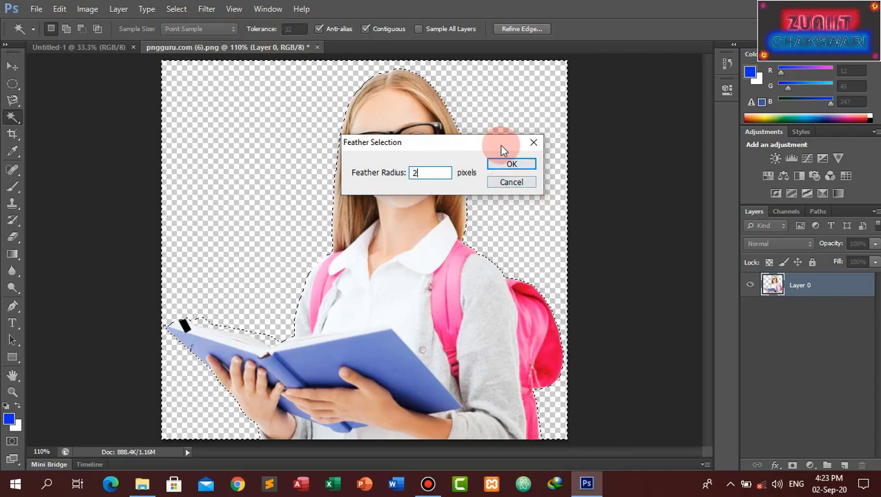
left_click(511, 166)
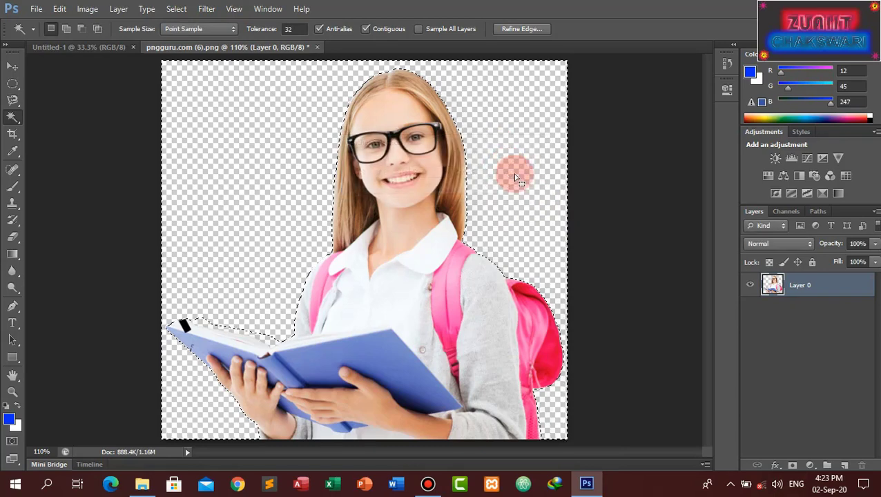
Step: Brush blue over the feathered background on the left, top and upper right
left_click(13, 186)
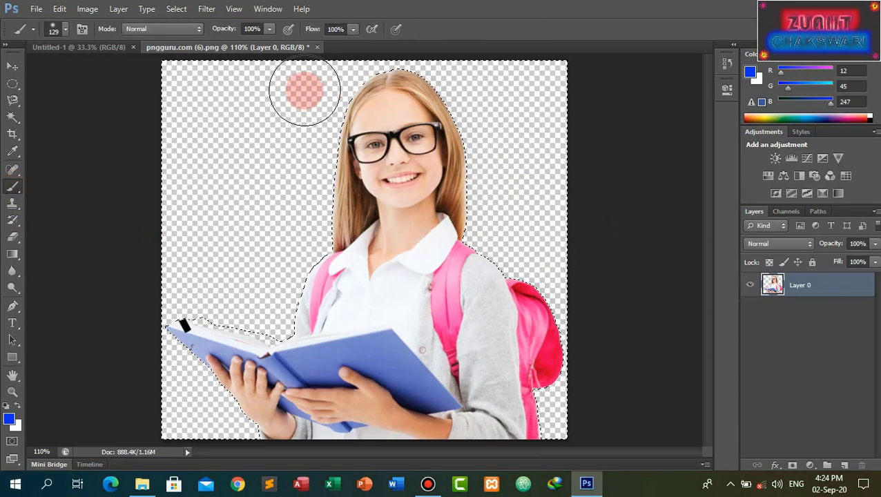
mouse_move(311, 85)
left_mouse_down()
mouse_move(290, 116)
mouse_move(279, 240)
mouse_move(330, 99)
mouse_move(354, 72)
mouse_move(295, 197)
mouse_move(309, 239)
mouse_move(285, 295)
mouse_move(226, 299)
mouse_move(266, 315)
mouse_move(219, 253)
mouse_move(221, 93)
mouse_move(276, 79)
mouse_move(256, 114)
mouse_move(242, 249)
mouse_move(250, 272)
mouse_move(308, 261)
mouse_move(320, 173)
mouse_move(173, 134)
mouse_move(186, 79)
mouse_move(141, 67)
mouse_move(191, 282)
mouse_move(246, 328)
mouse_move(255, 315)
mouse_move(202, 315)
mouse_move(256, 331)
mouse_move(177, 397)
mouse_move(245, 417)
mouse_move(197, 420)
mouse_move(260, 423)
mouse_move(197, 403)
left_mouse_up()
left_click(371, 66)
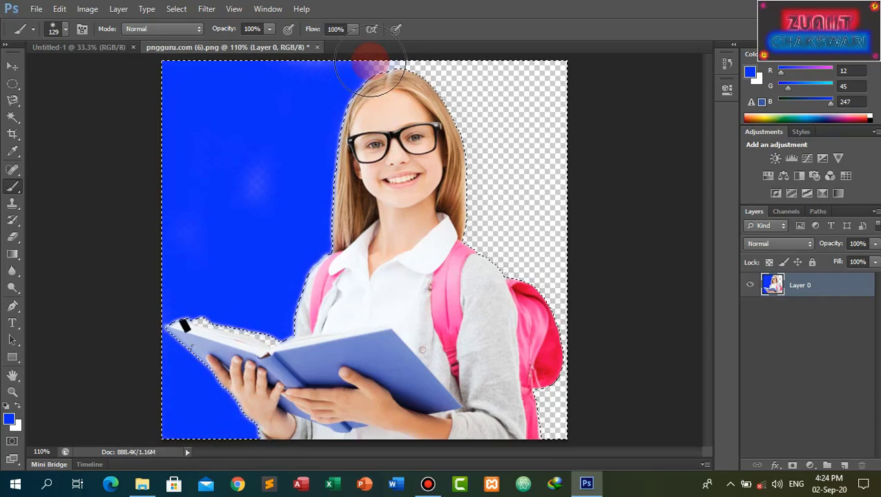
left_click_drag(376, 68, 467, 65)
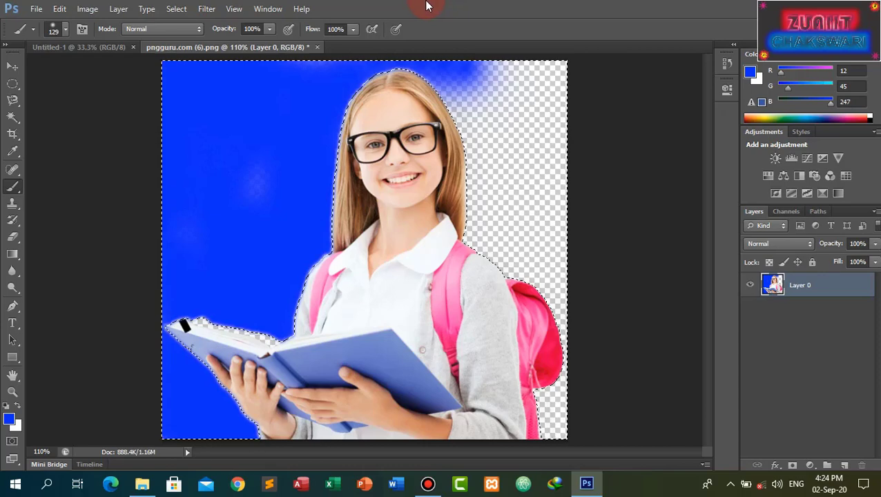
mouse_move(426, 6)
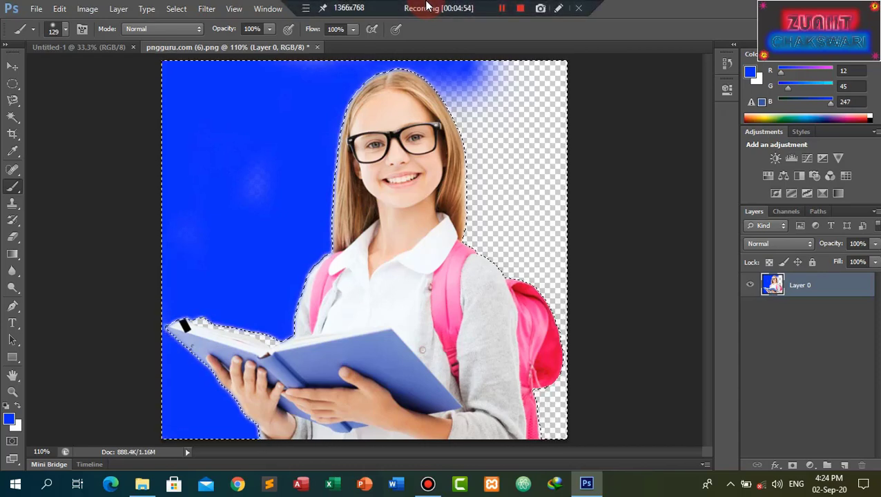
mouse_move(461, 89)
left_mouse_down()
mouse_move(550, 77)
mouse_move(485, 188)
mouse_move(488, 232)
mouse_move(472, 232)
mouse_move(561, 108)
mouse_move(568, 250)
mouse_move(515, 295)
mouse_move(545, 258)
mouse_move(511, 181)
mouse_move(562, 287)
mouse_move(561, 403)
mouse_move(541, 374)
mouse_move(575, 413)
mouse_move(559, 414)
mouse_move(566, 204)
mouse_move(456, 64)
left_mouse_up()
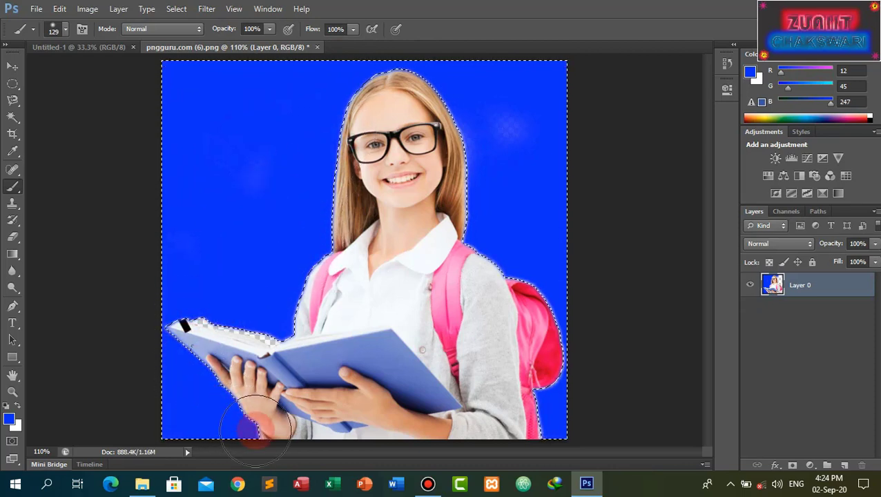
Step: Fill the last transparent patch with blue and deselect
left_click(14, 119)
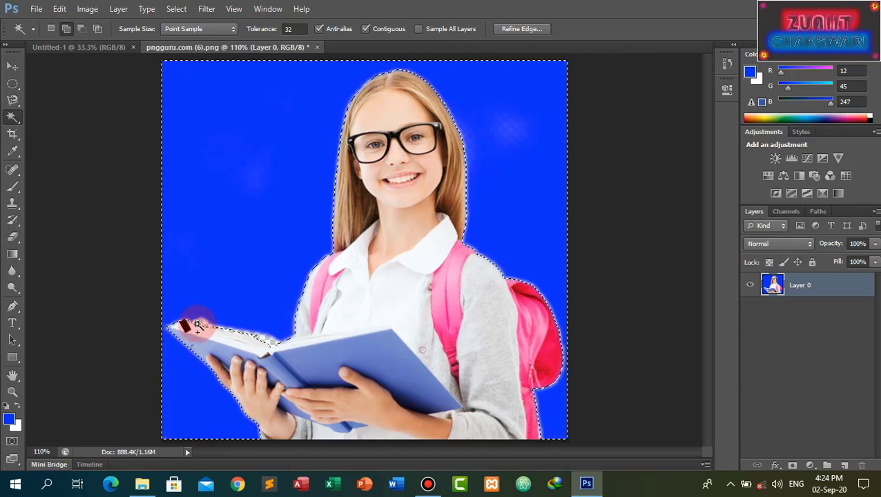
left_click(12, 187)
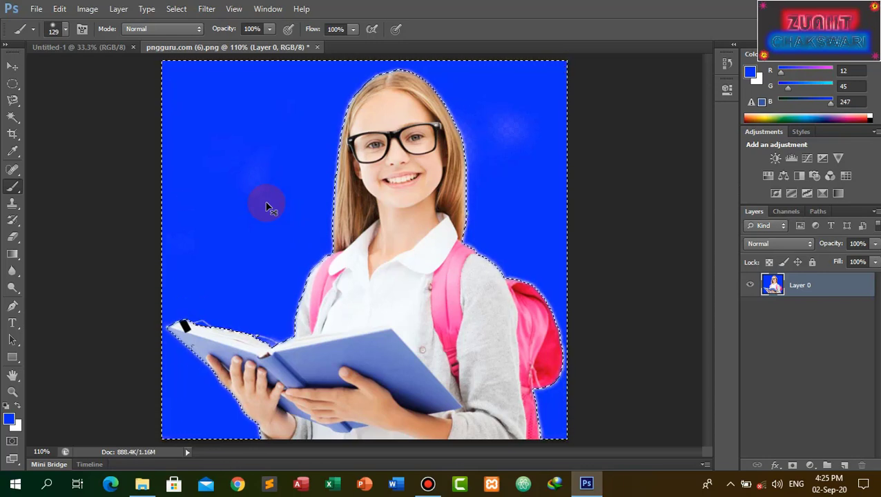
key("ctrl+d")
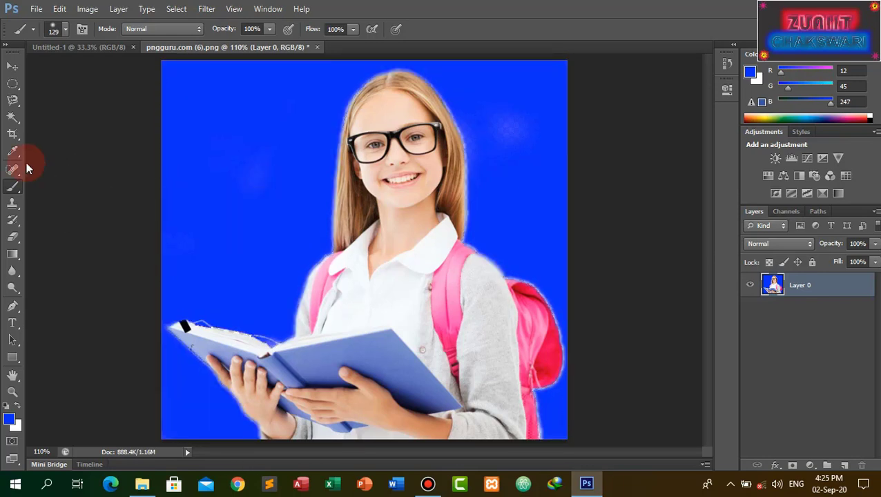
left_click(13, 65)
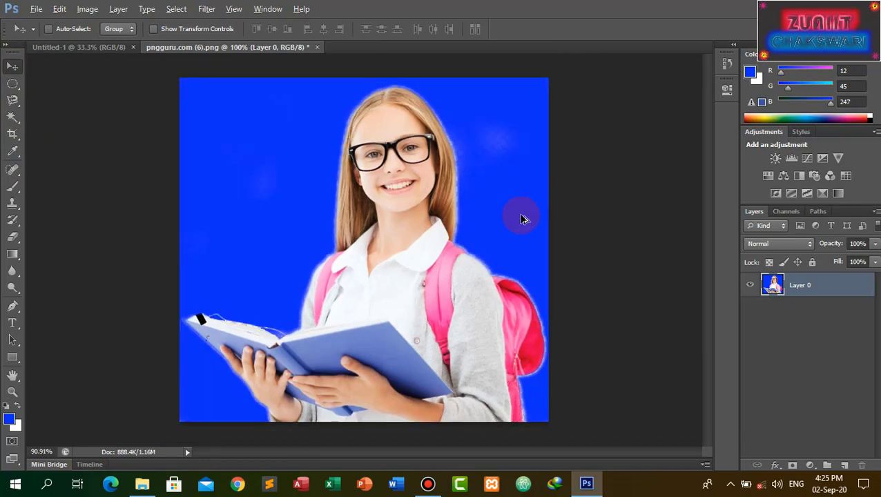
scroll(522, 219, "up", 3)
scroll(522, 219, "up", 3)
scroll(521, 219, "up", 2)
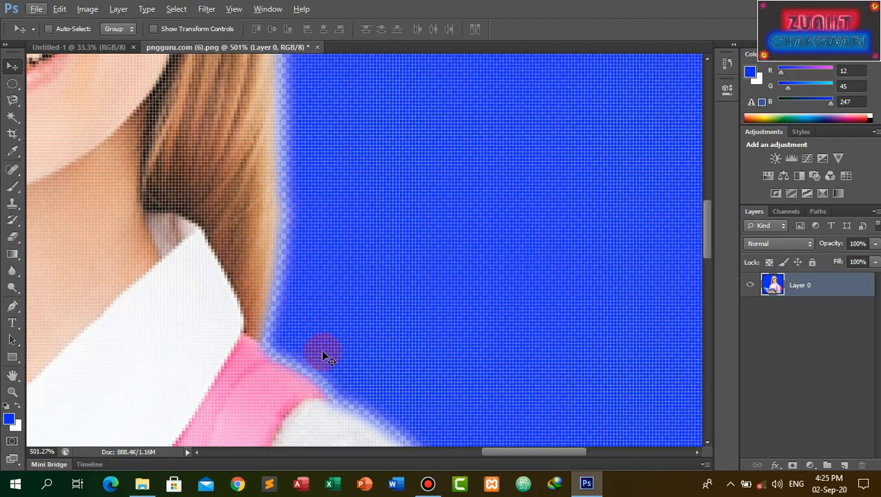
left_click(708, 442)
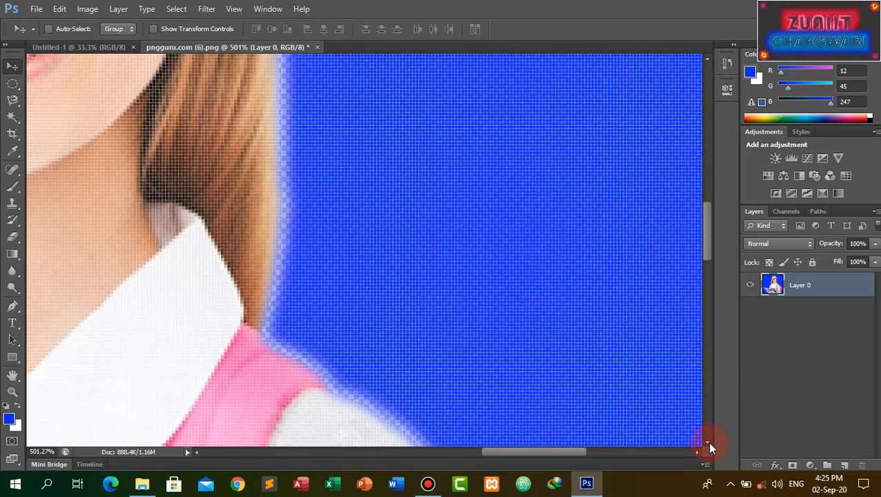
left_click(707, 442)
left_click(708, 442)
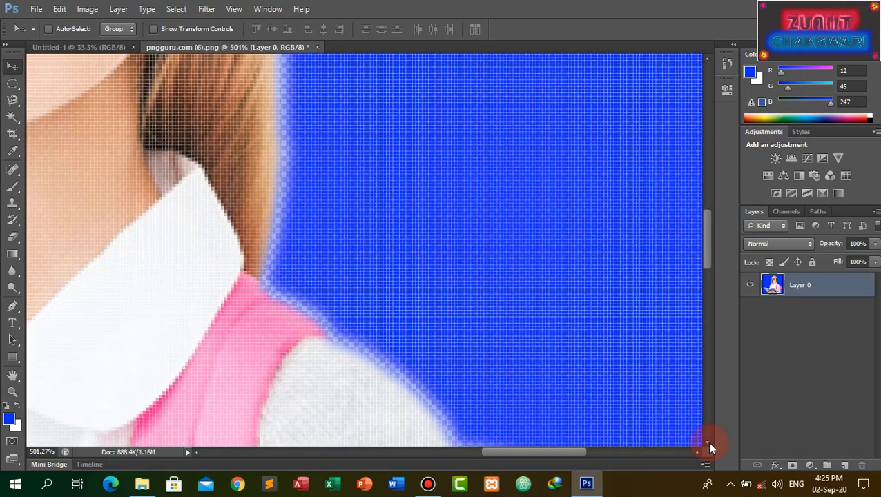
left_click_drag(712, 243, 715, 326)
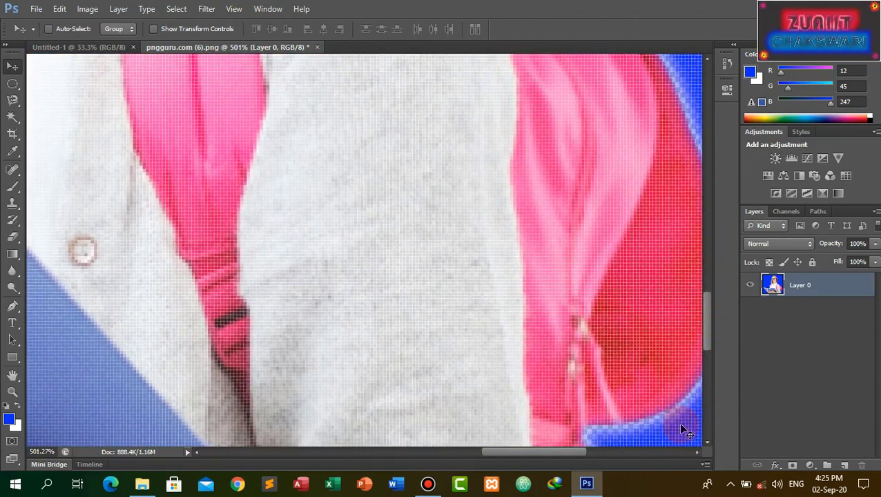
left_click_drag(699, 458, 696, 456)
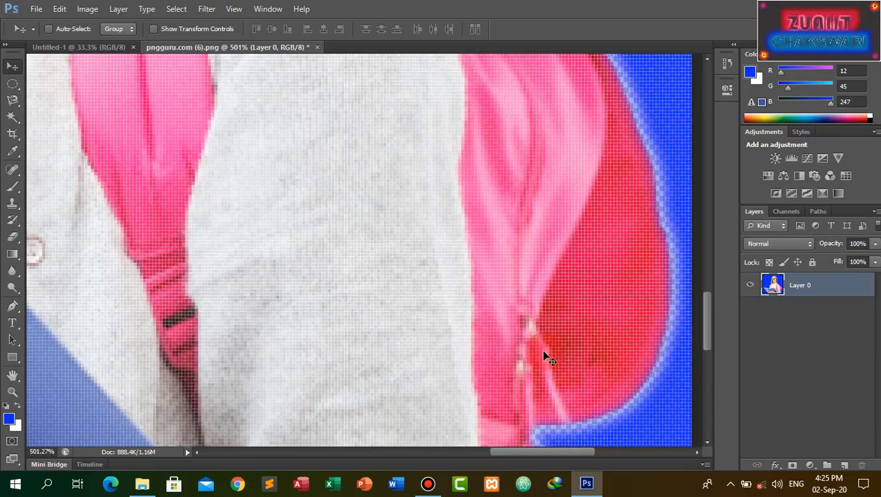
left_click_drag(546, 358, 390, 332)
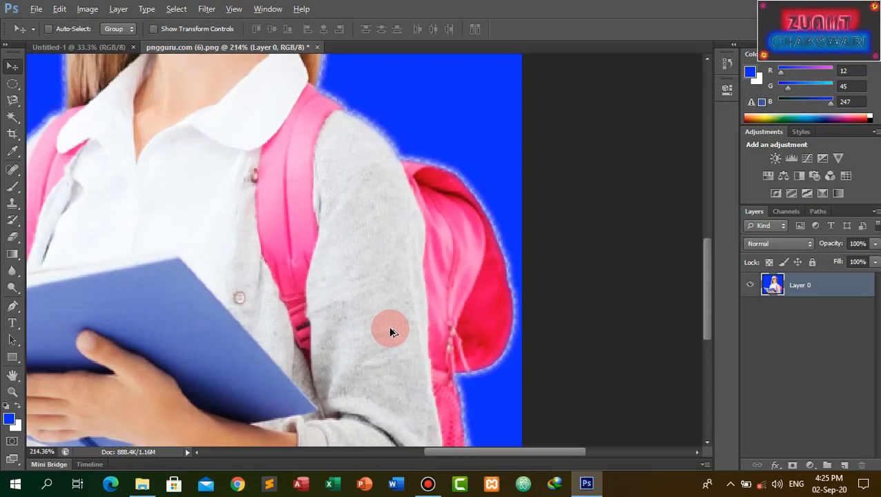
scroll(390, 333, "down", 2)
scroll(390, 332, "down", 1)
key("alt")
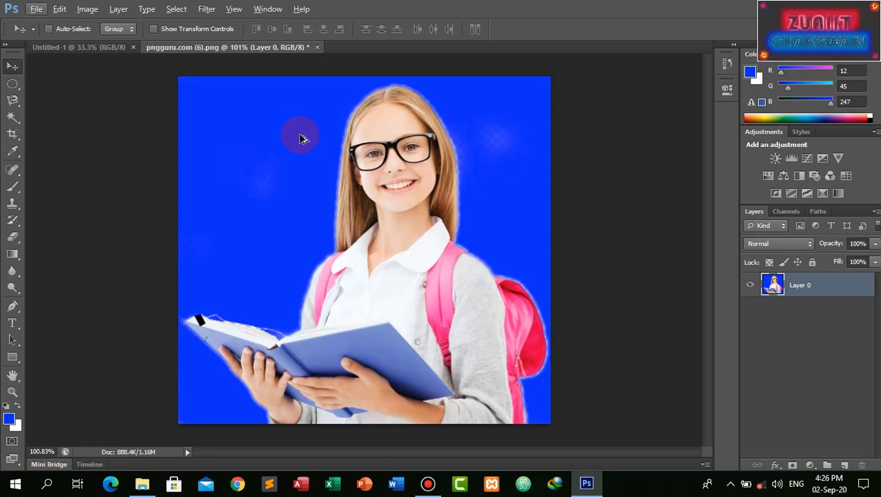
Step: Step back through history to remove the blue paint, then deselect
key("ctrl+shift+d")
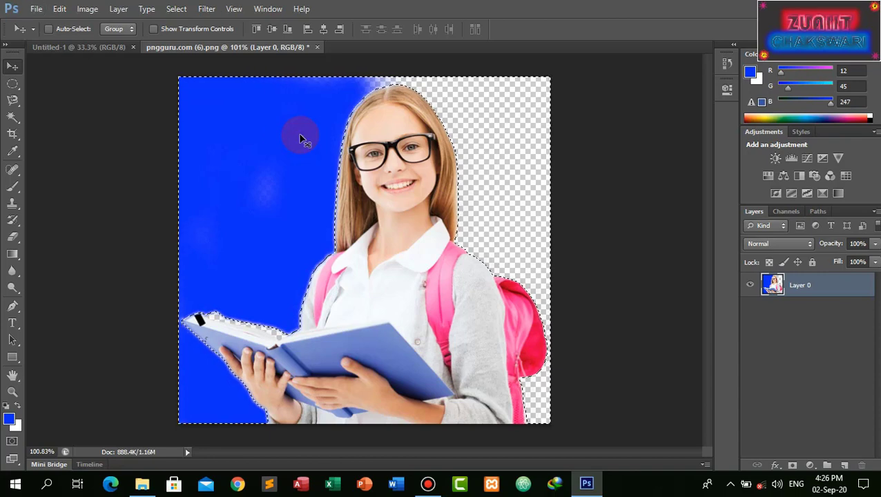
key("Delete")
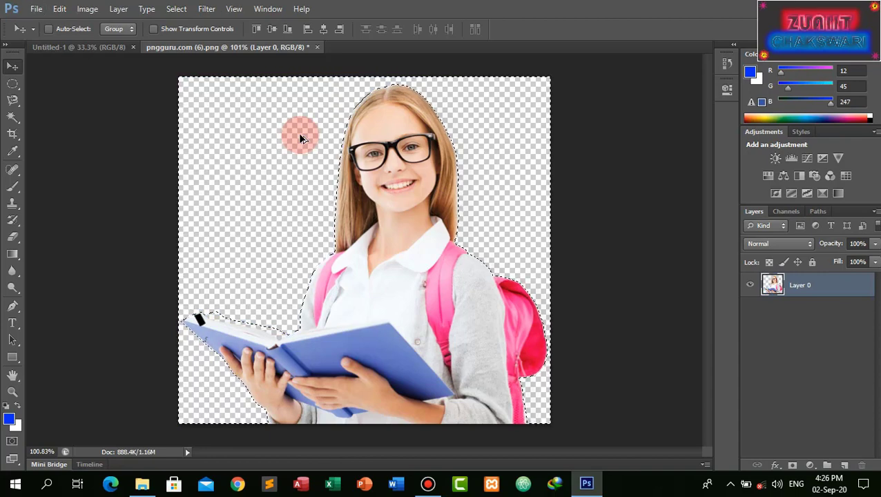
key("ctrl+d")
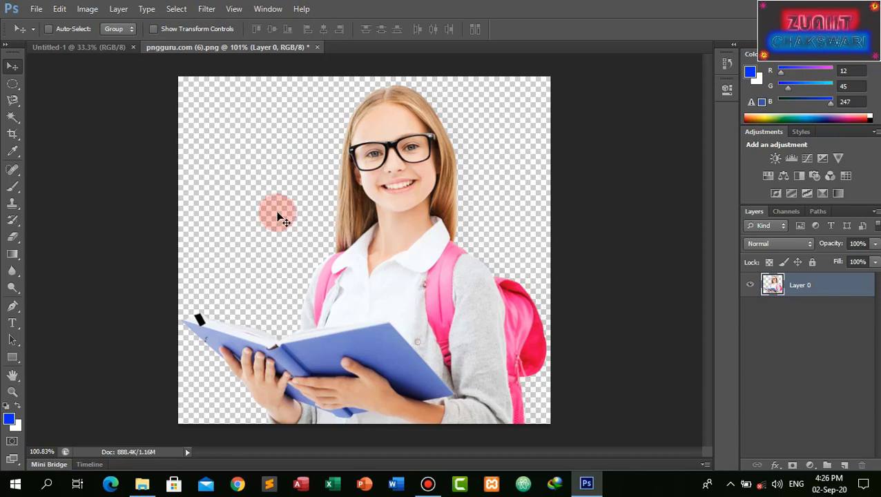
Step: Draw an elliptical marquee around the girl's head and torso and reposition it over her
left_click(20, 89)
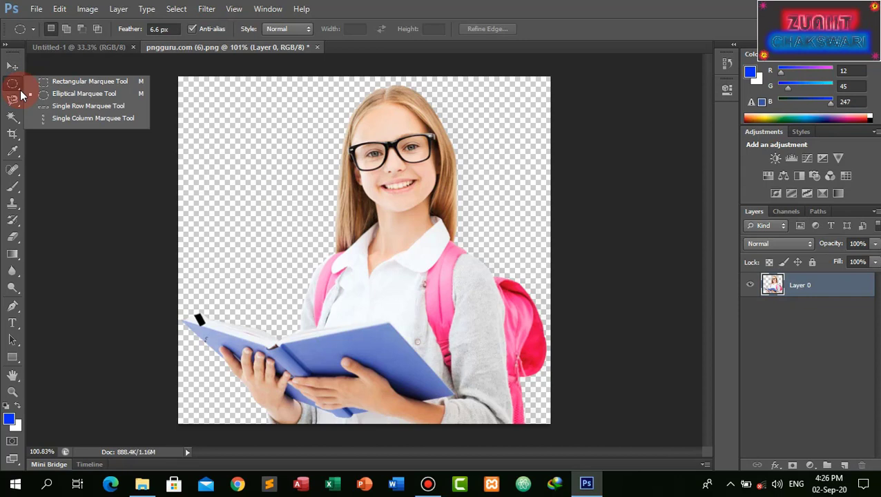
left_click(69, 95)
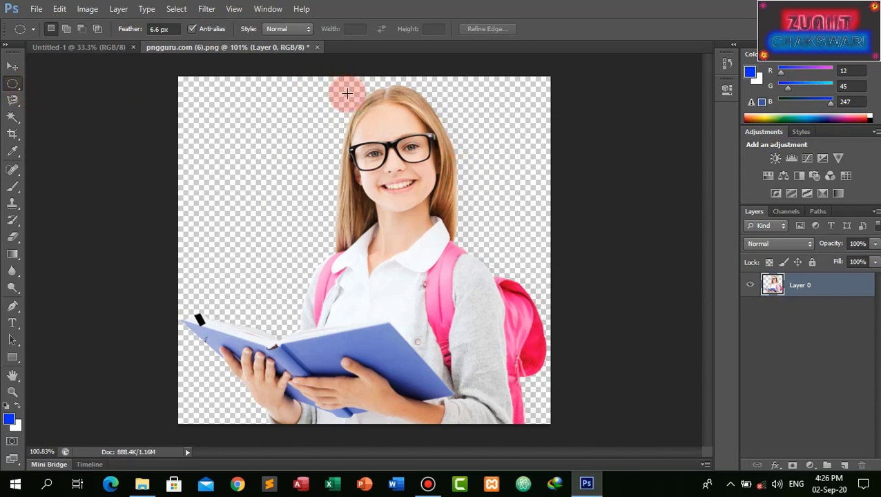
left_click_drag(346, 90, 503, 399)
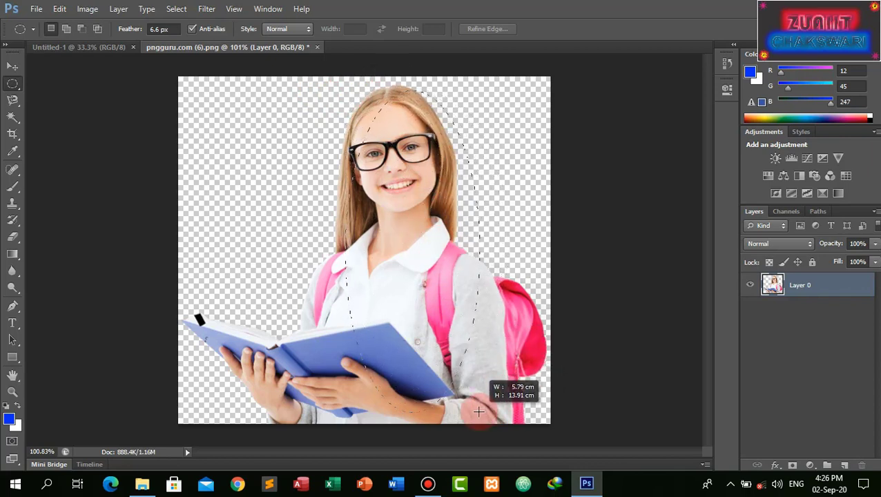
left_click_drag(504, 399, 476, 390)
left_click(477, 391)
key("ctrl+z")
mouse_move(379, 252)
left_mouse_down()
mouse_move(359, 252)
mouse_move(393, 244)
left_mouse_up()
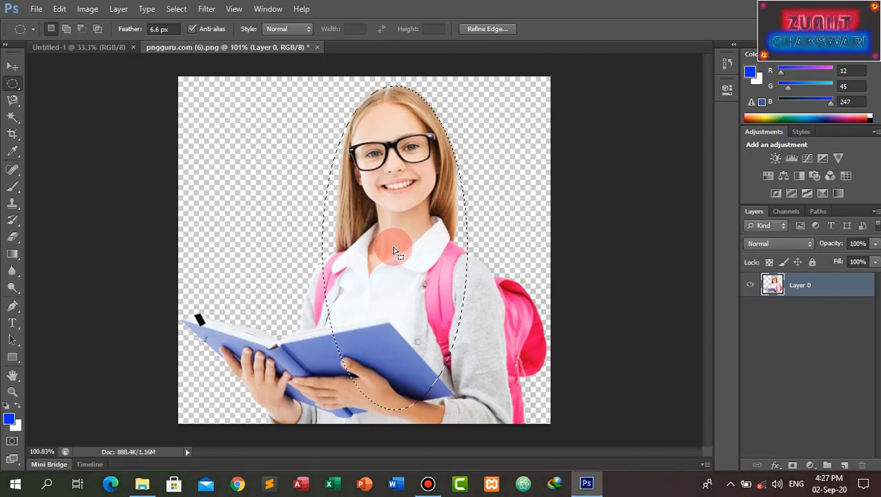
Step: Give the oval selection a 3-pixel feather and drag it toward the blank document
right_click(393, 252)
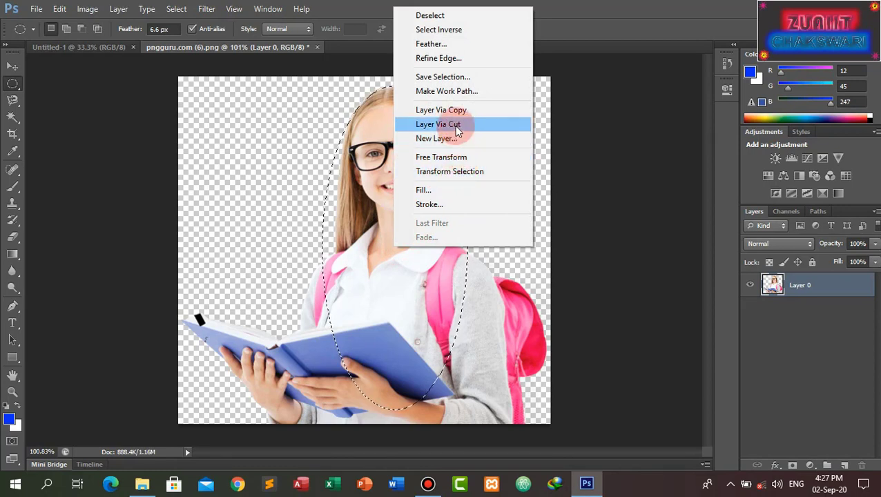
left_click(435, 45)
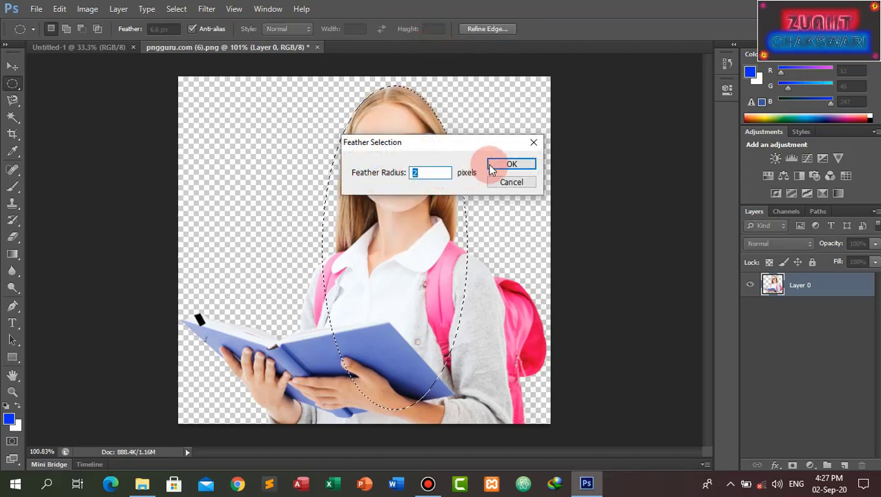
type("8")
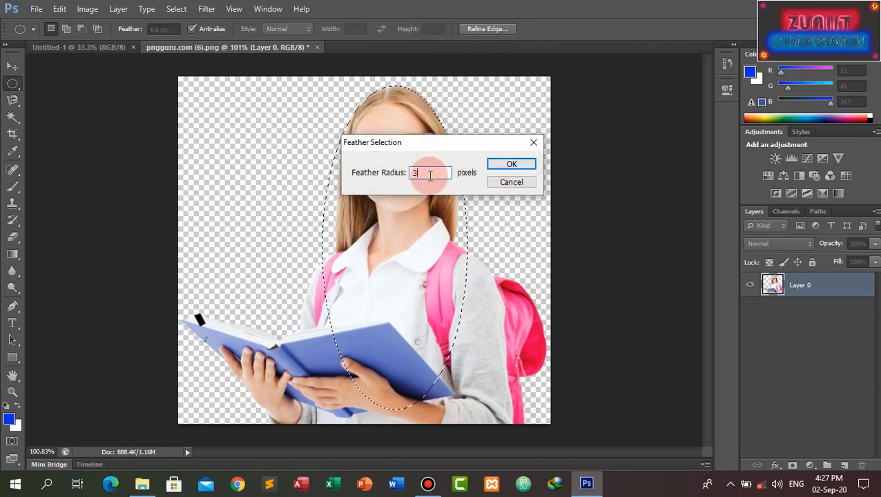
left_click(512, 164)
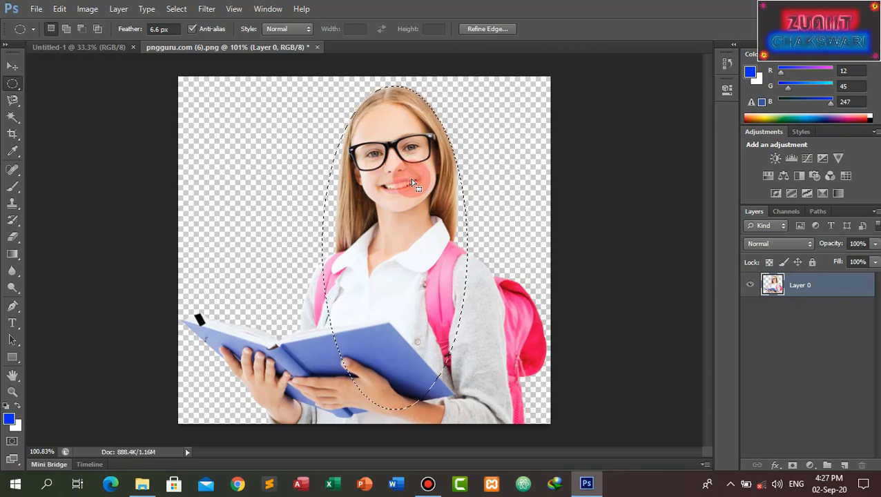
mouse_move(412, 180)
left_mouse_down()
mouse_move(108, 71)
mouse_move(389, 213)
left_mouse_up()
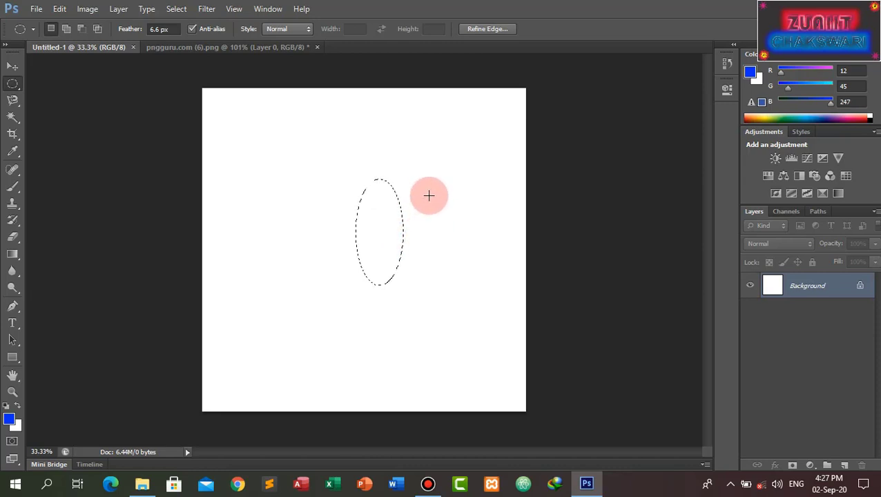
Step: Deselect and close the schoolgirl image without saving
left_click(393, 252)
left_click(317, 48)
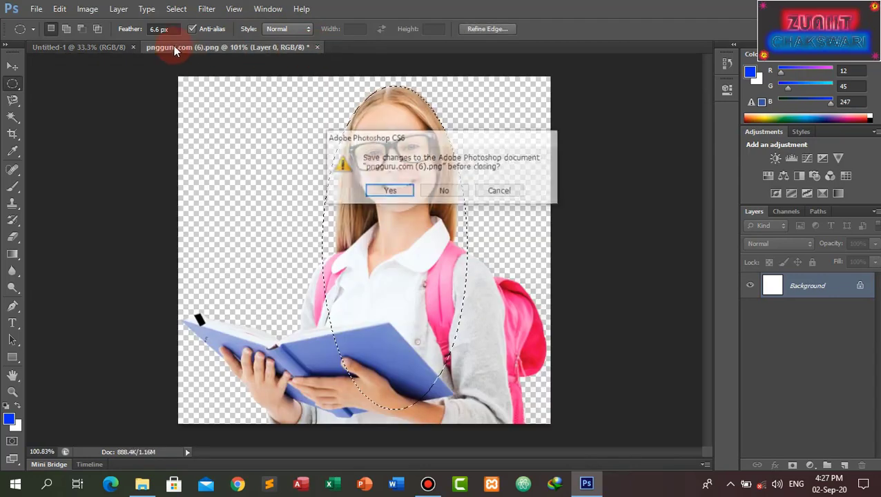
left_click(444, 192)
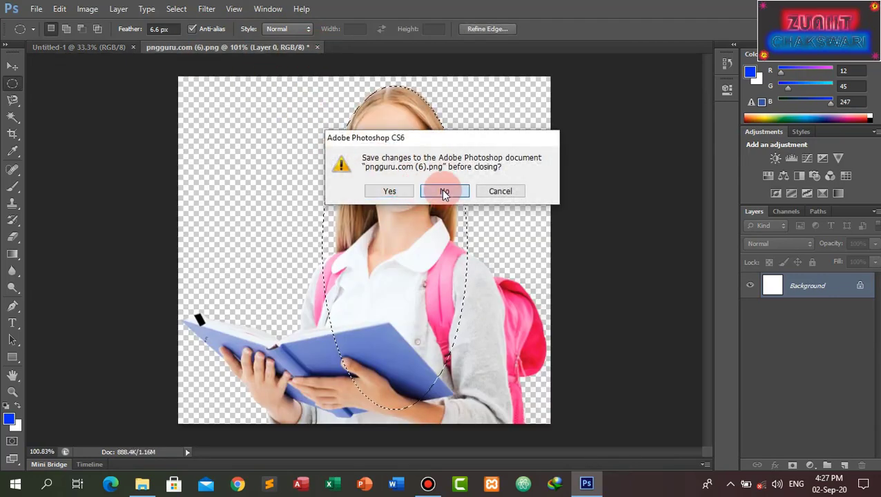
Step: Open the patterned headscarf portrait and draw an oval around her face and shoulders
left_click(37, 9)
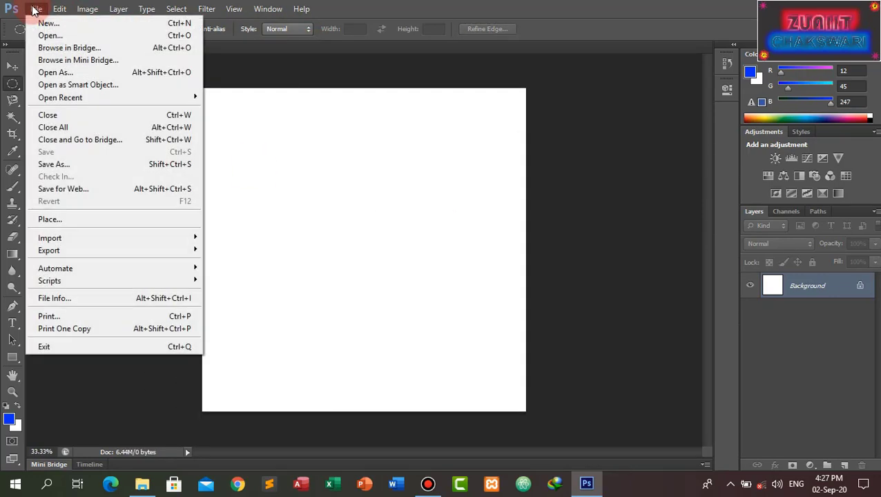
left_click(50, 33)
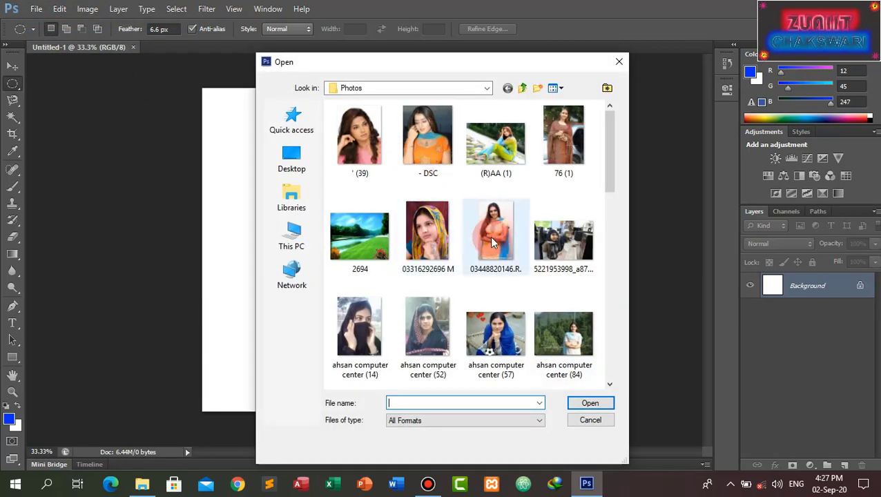
left_click(433, 244)
left_click(585, 406)
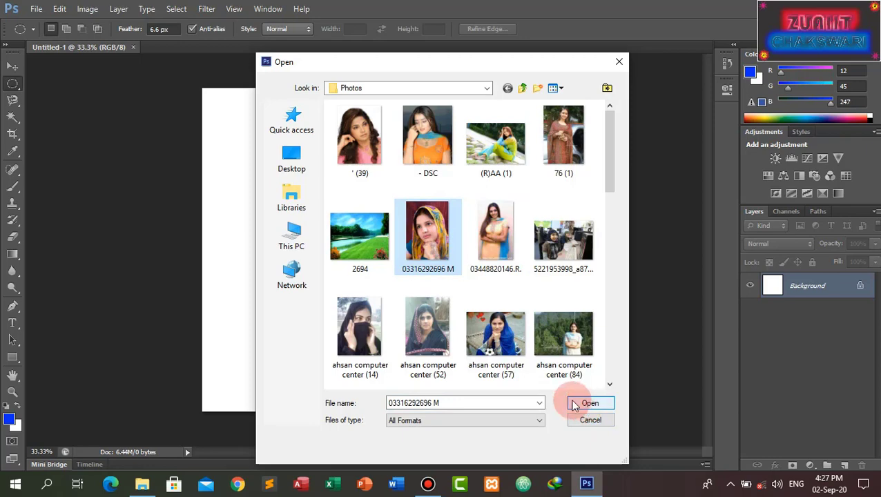
left_click(427, 323)
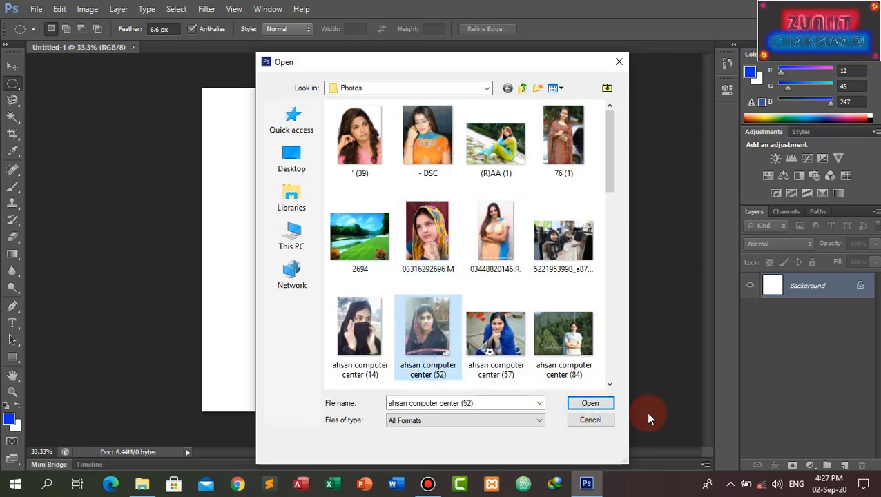
left_click(591, 404)
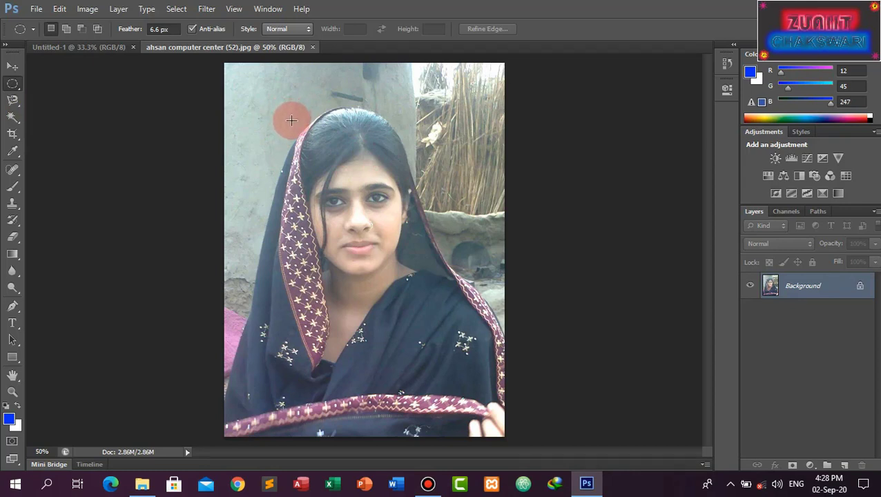
mouse_move(292, 121)
left_mouse_down()
mouse_move(492, 457)
mouse_move(478, 434)
left_mouse_up()
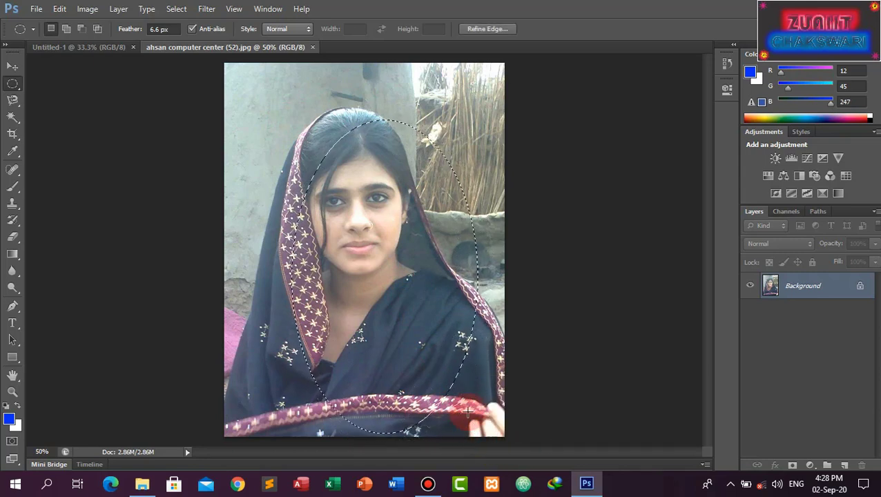
Step: Shift the oval area slightly, then apply a 3-pixel feather to the selection
left_click(21, 66)
mouse_move(361, 325)
left_mouse_down()
mouse_move(350, 329)
mouse_move(367, 333)
mouse_move(373, 312)
left_mouse_up()
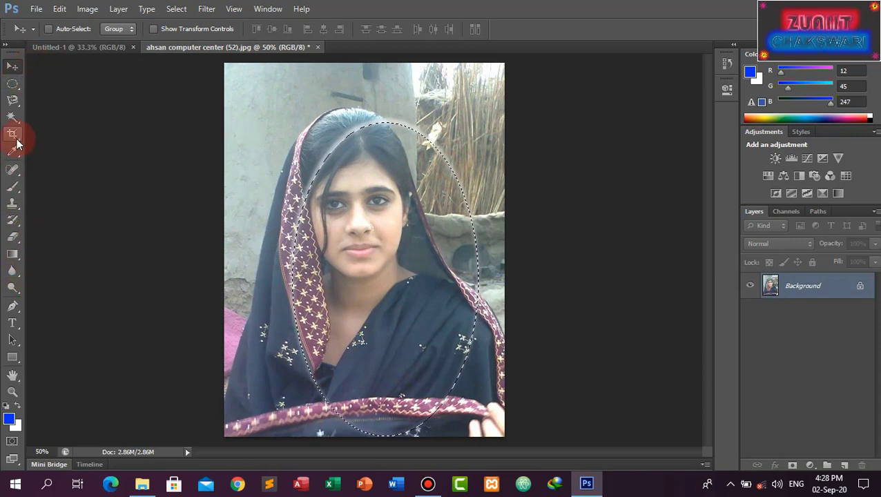
left_click(12, 85)
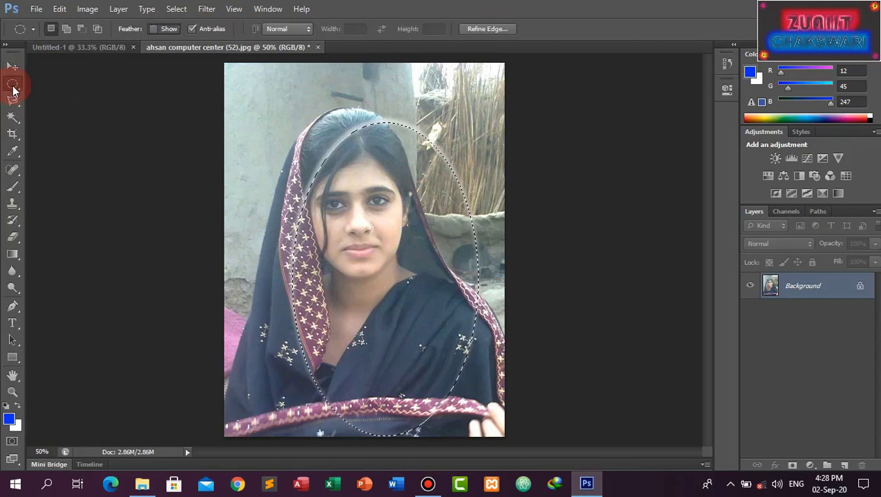
right_click(405, 221)
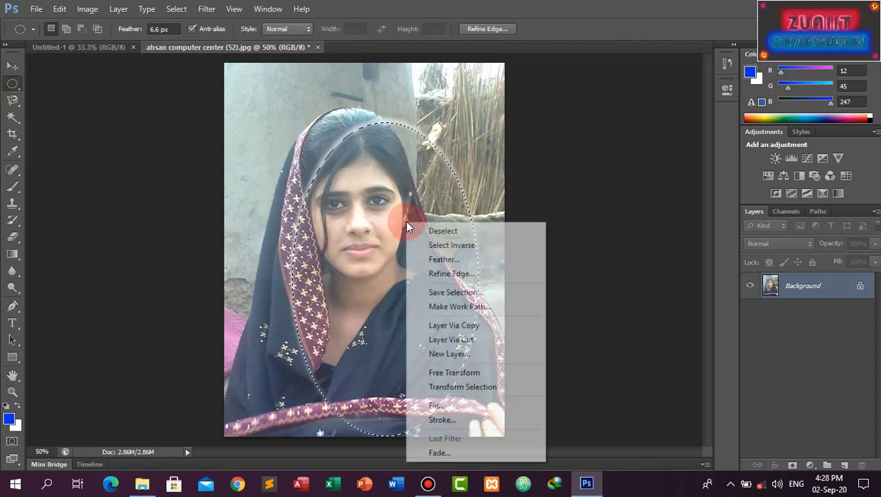
left_click(458, 259)
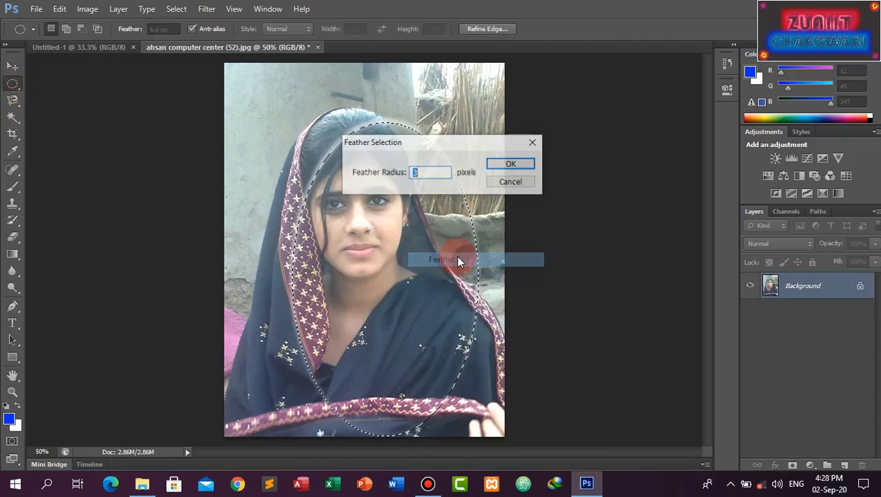
left_click(505, 164)
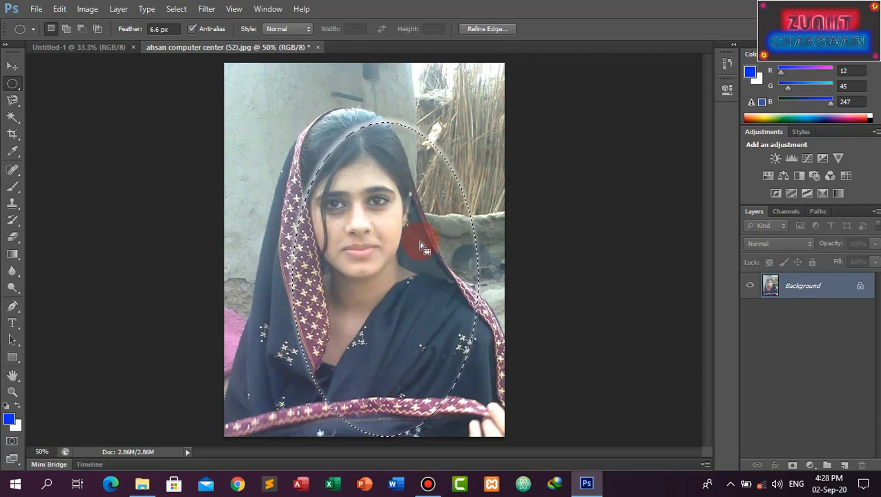
Step: Drag the feathered oval to the blank canvas and back over the woman's face
left_click_drag(421, 246, 72, 52)
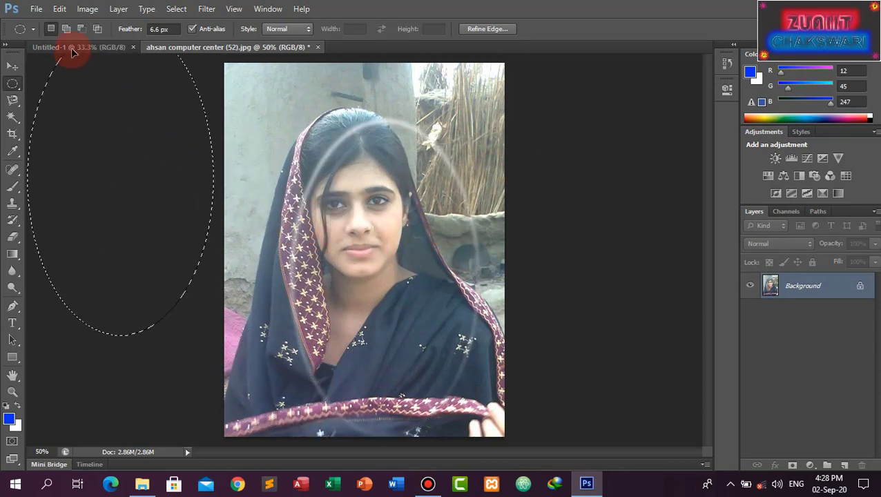
left_click_drag(72, 52, 355, 220)
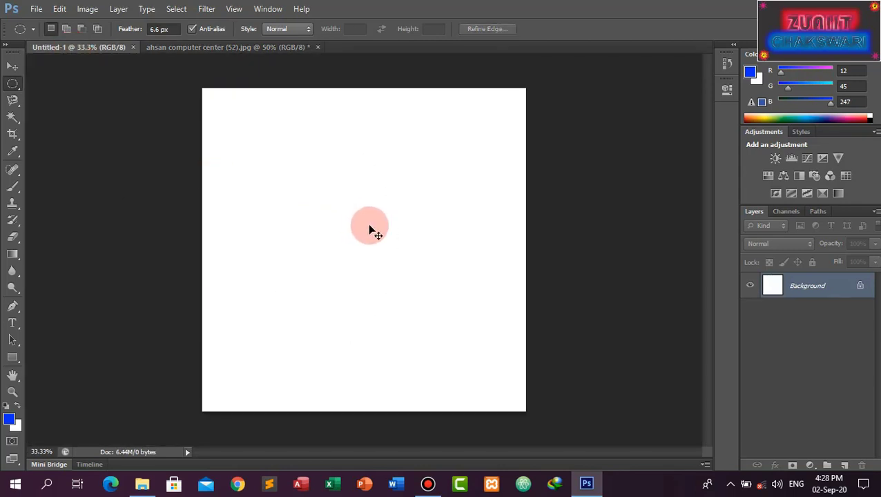
left_click_drag(370, 229, 425, 235)
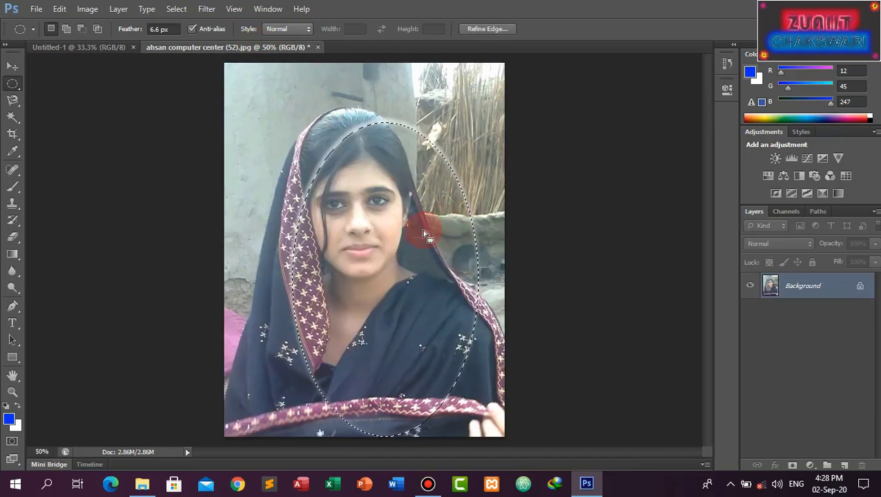
left_click_drag(410, 224, 373, 256)
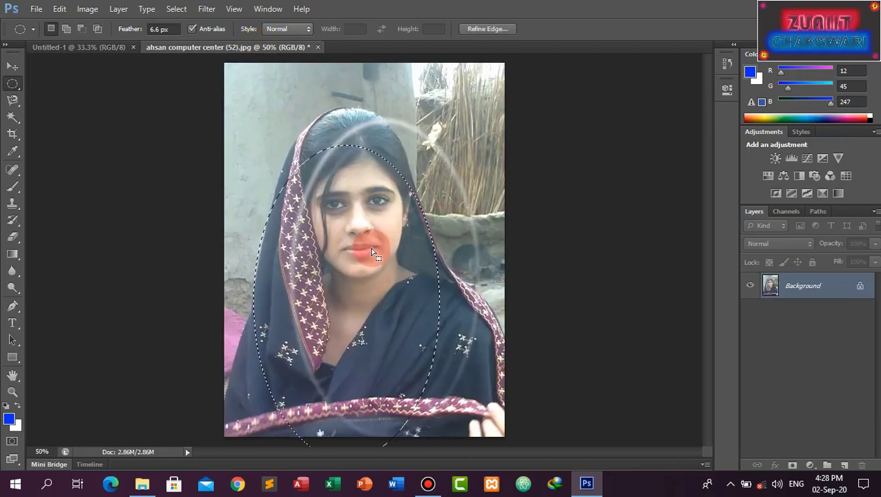
Step: Nudge the oval selection with Shift+arrow keys, then deselect it
key("shift+Right")
key("shift+Right")
key("shift+Right")
key("shift+Up")
key("shift+Up")
key("shift+Up")
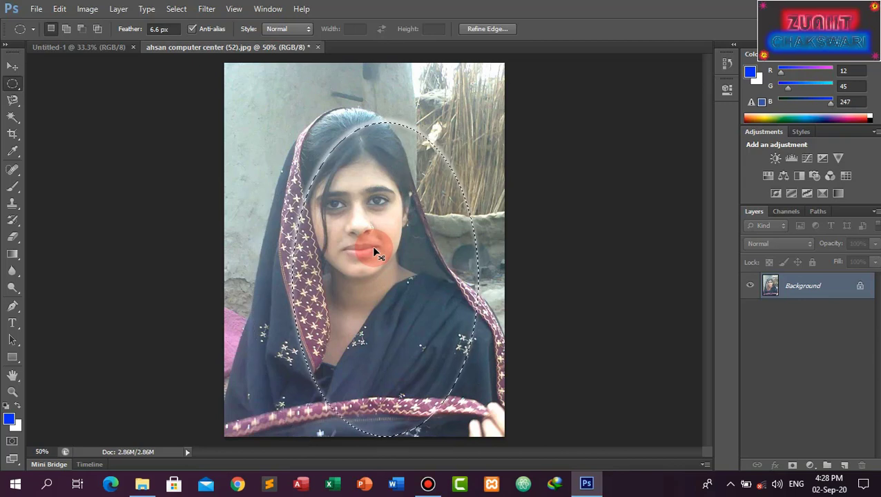
key("shift+Left")
key("shift+Left")
key("shift+Left")
key("shift+Down")
key("shift+Down")
key("shift+Down")
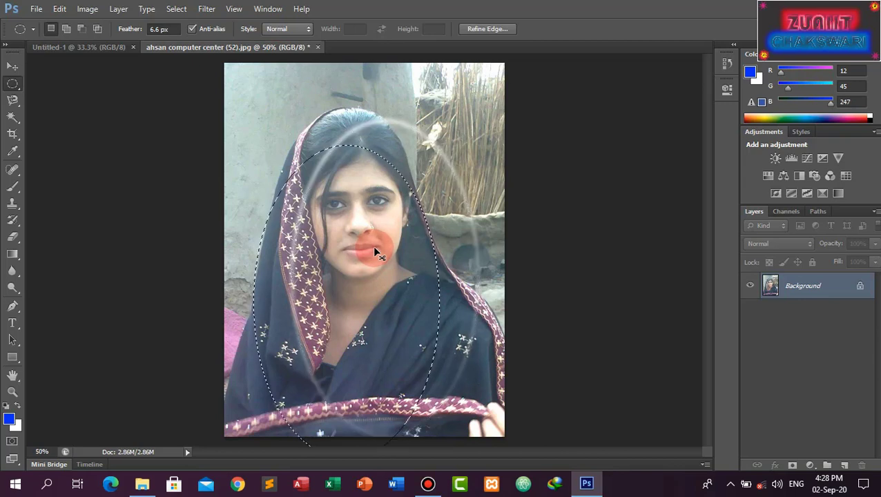
key("shift+Right")
key("shift+Right")
key("shift+Right")
key("shift+Up")
key("shift+Up")
key("shift+Up")
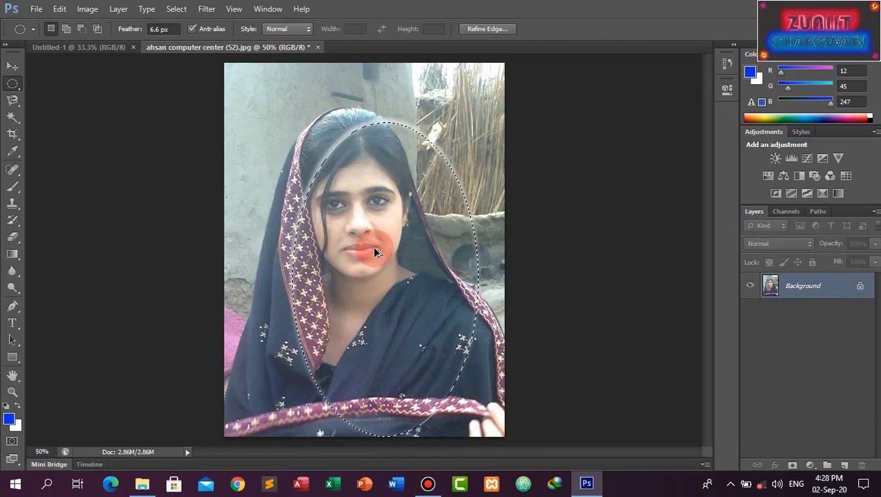
key("shift+Up")
left_click(375, 254)
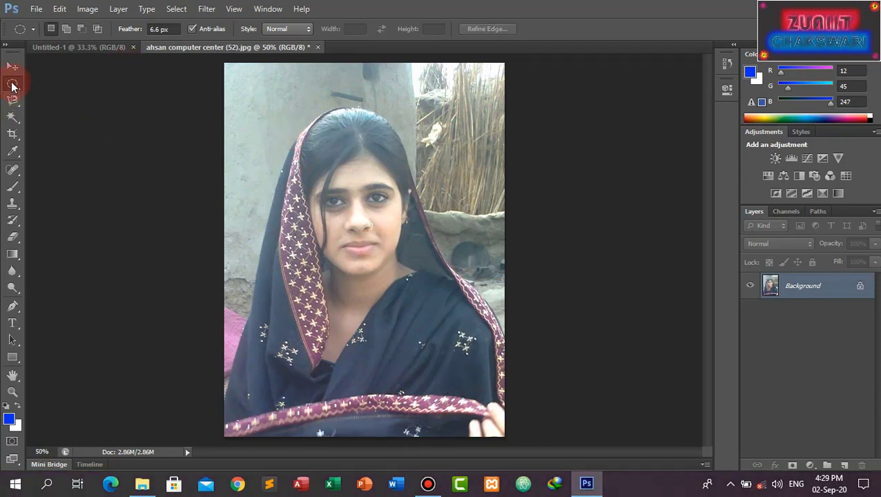
Step: Draw a new oval around the woman's face and fine-tune its position
mouse_move(281, 124)
left_mouse_down()
mouse_move(444, 390)
mouse_move(447, 438)
mouse_move(460, 449)
mouse_move(440, 448)
left_mouse_up()
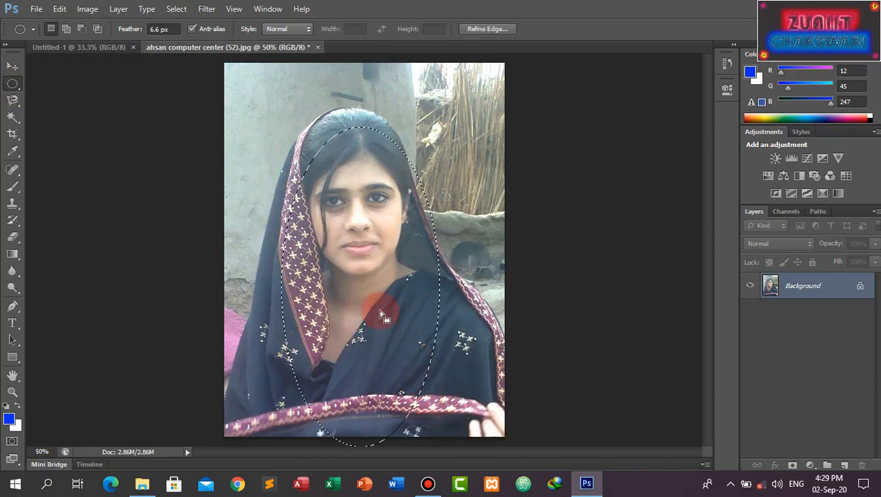
left_click_drag(376, 311, 365, 291)
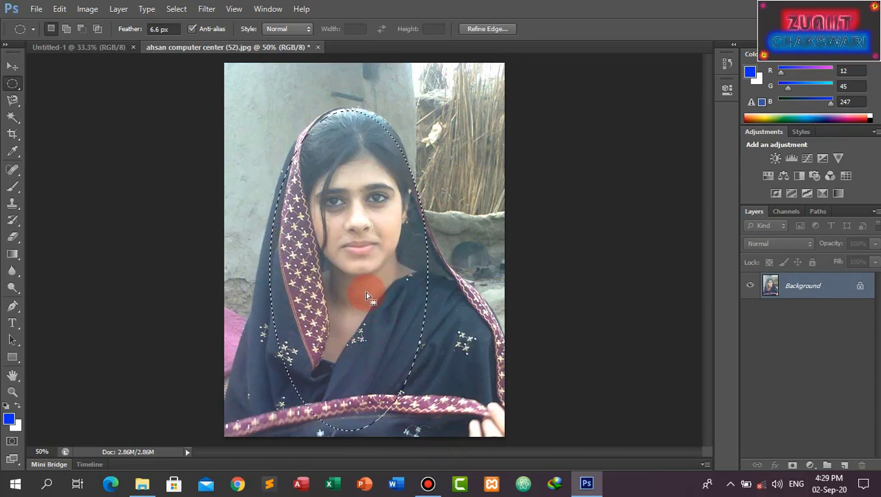
left_click_drag(375, 302, 359, 301)
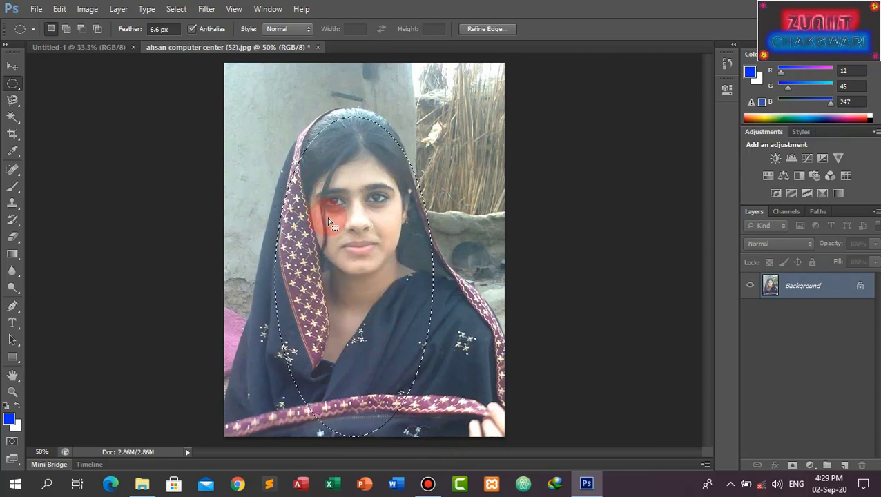
Step: Invert the selection, undo it, deselect, and close the photo to reach the save prompt
right_click(340, 193)
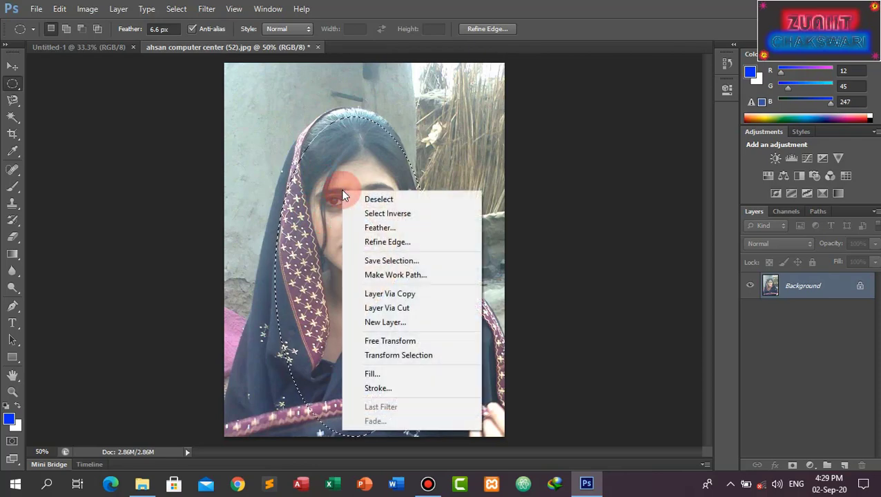
left_click(389, 215)
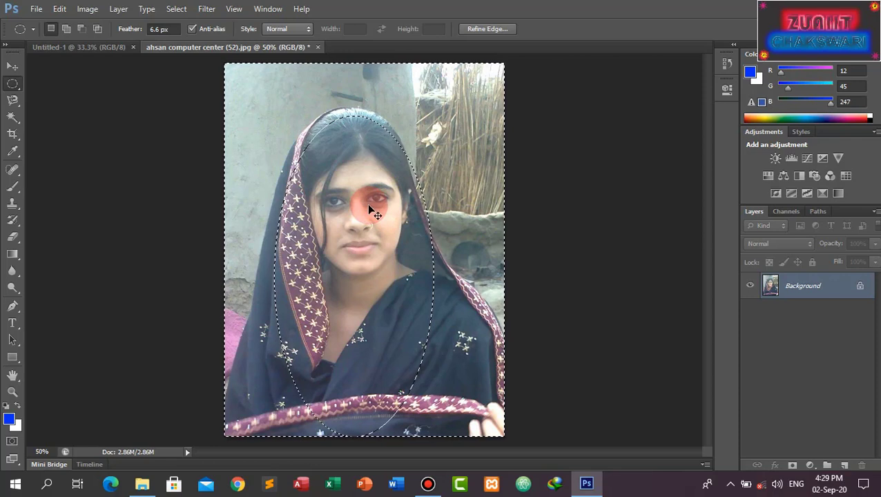
key("ctrl+z")
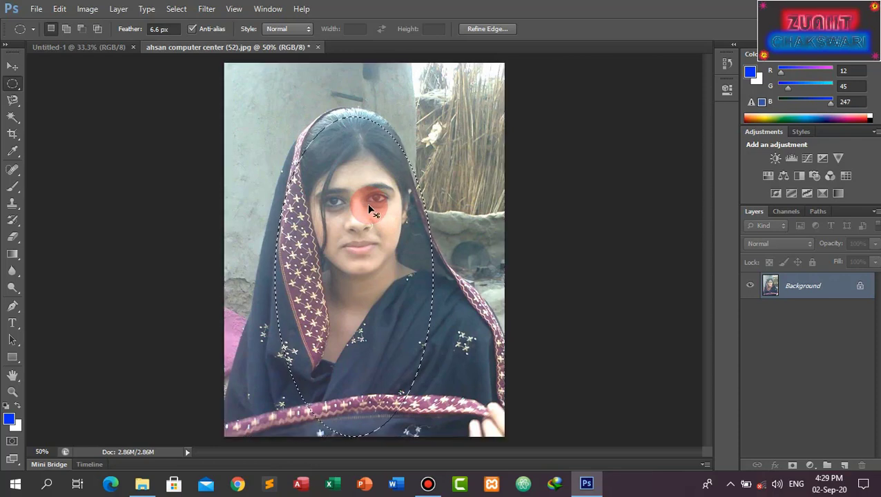
left_click(371, 211)
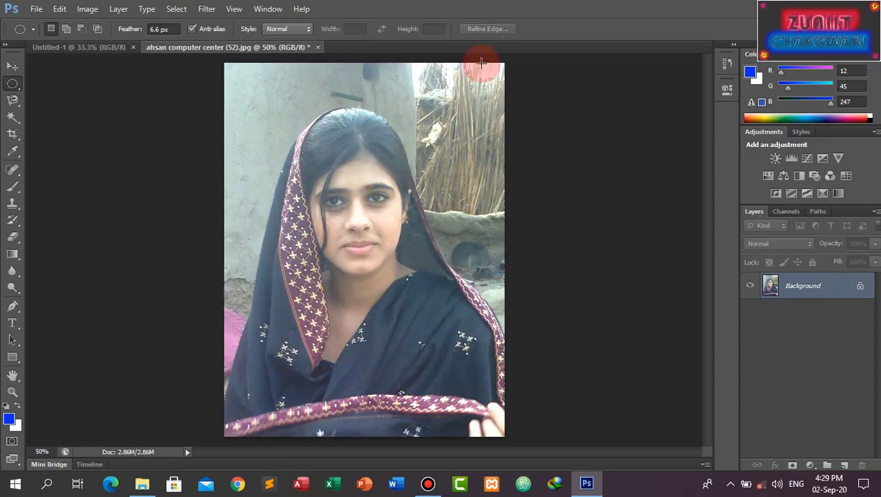
left_click(318, 47)
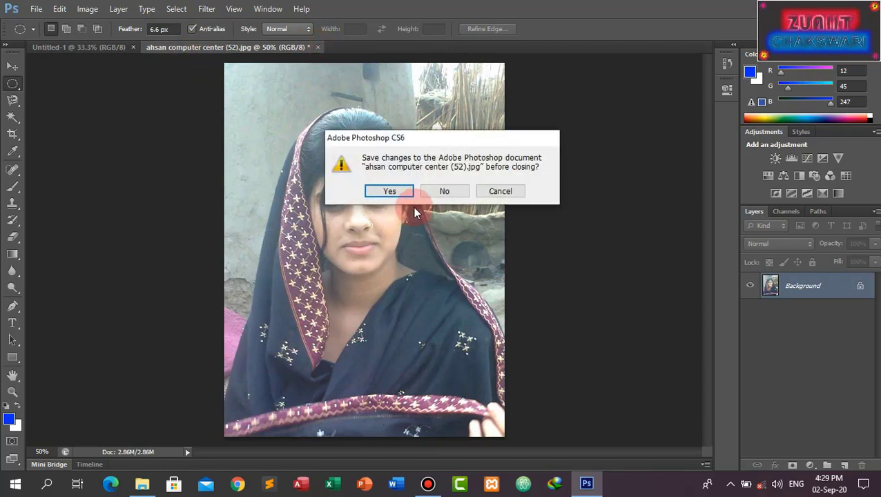
Step: Discard changes to the dark headscarf photo and open the yellow-headscarf portrait
left_click(445, 192)
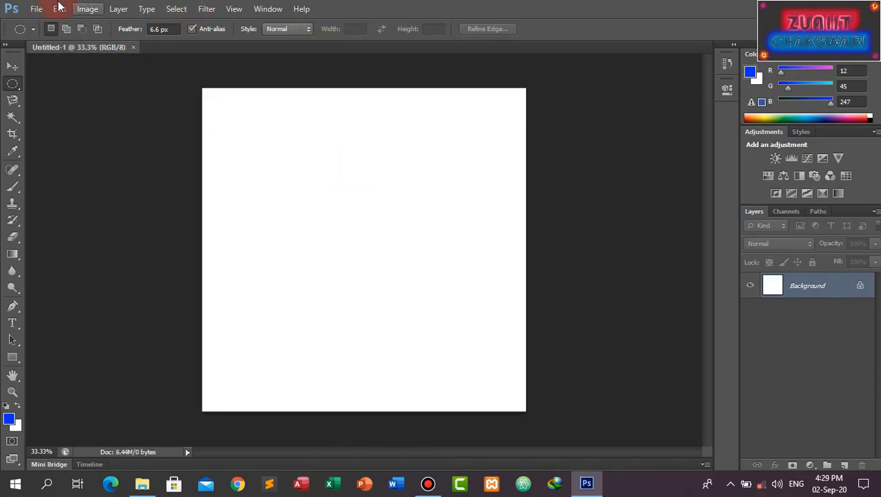
left_click(37, 11)
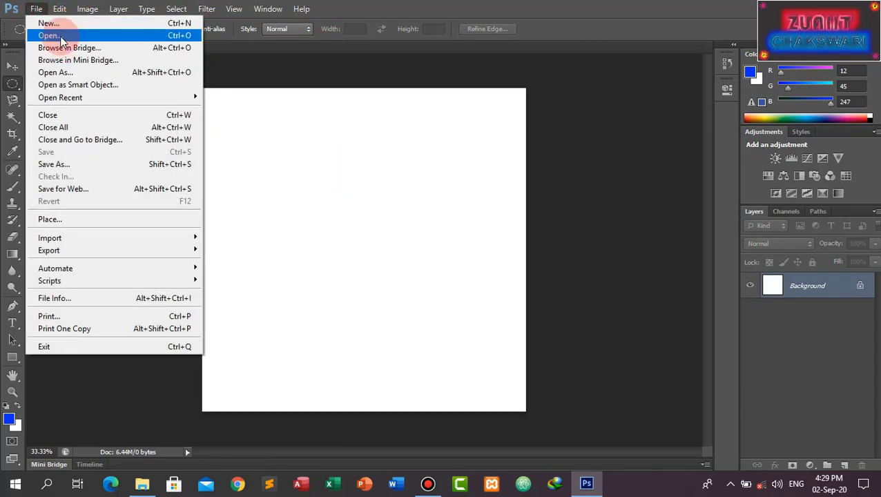
left_click(61, 34)
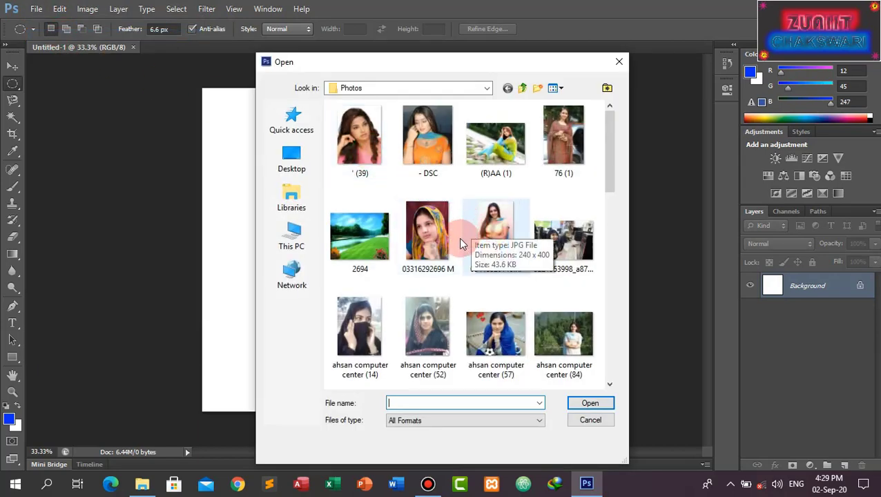
left_click(434, 230)
left_click(590, 402)
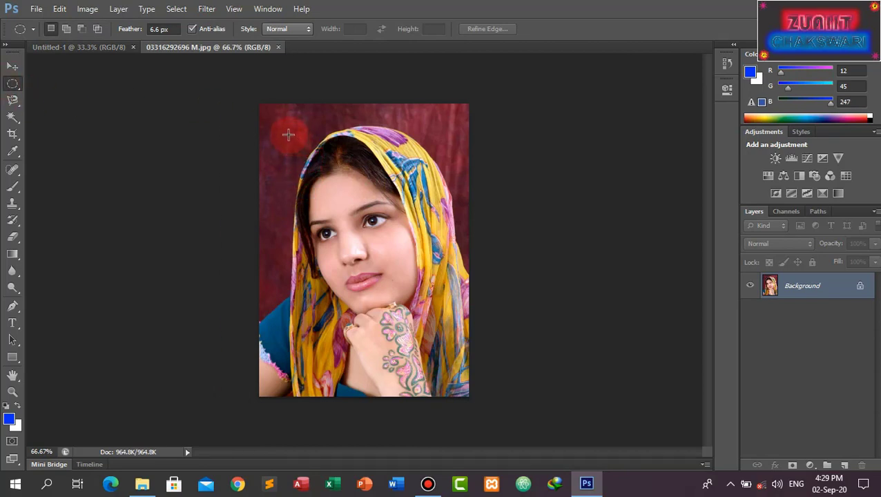
Step: Select a centred oval around the face and scarf and drag it onto Untitled-1
left_click_drag(288, 134, 455, 366)
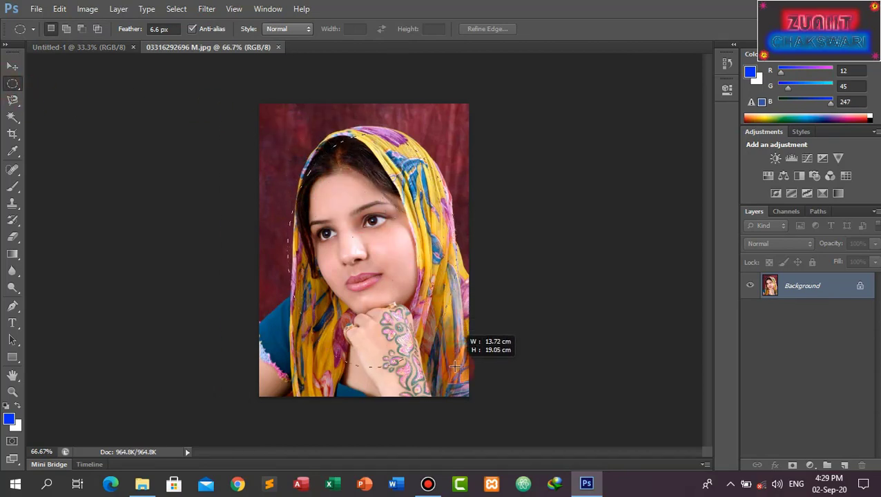
left_click_drag(455, 367, 454, 378)
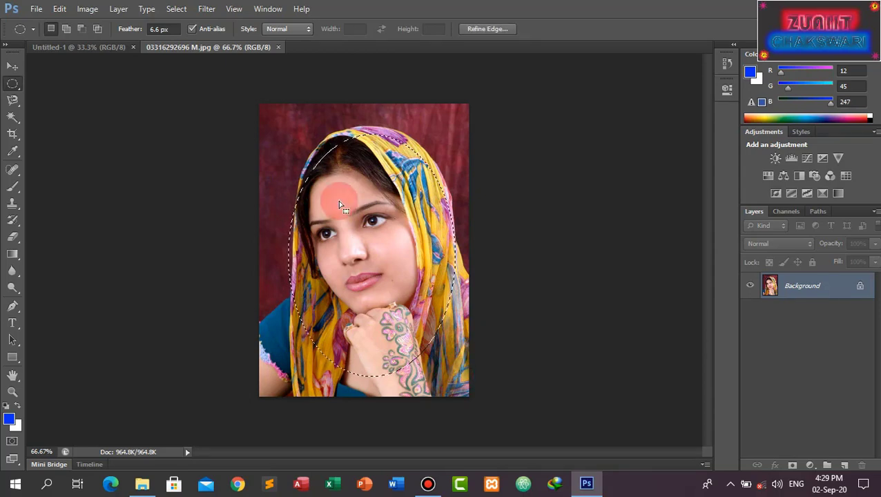
left_click_drag(339, 205, 374, 205)
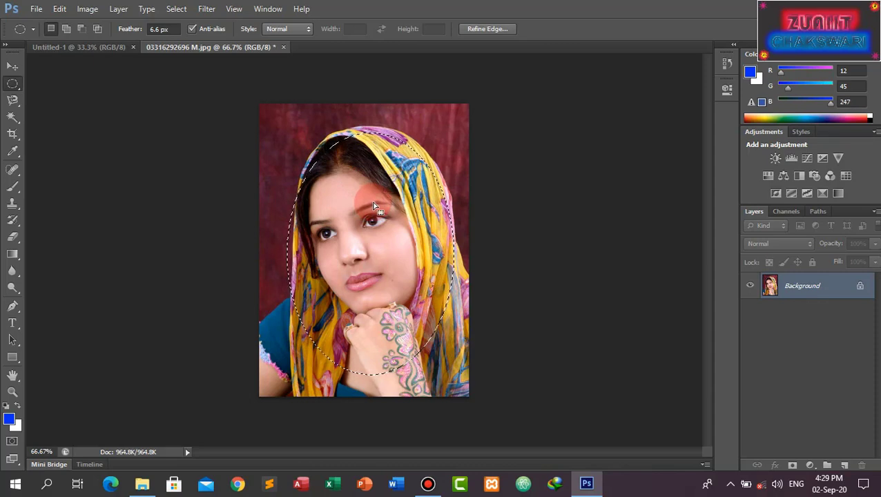
left_click(14, 71)
mouse_move(353, 219)
left_mouse_down()
mouse_move(320, 215)
mouse_move(85, 54)
left_mouse_up()
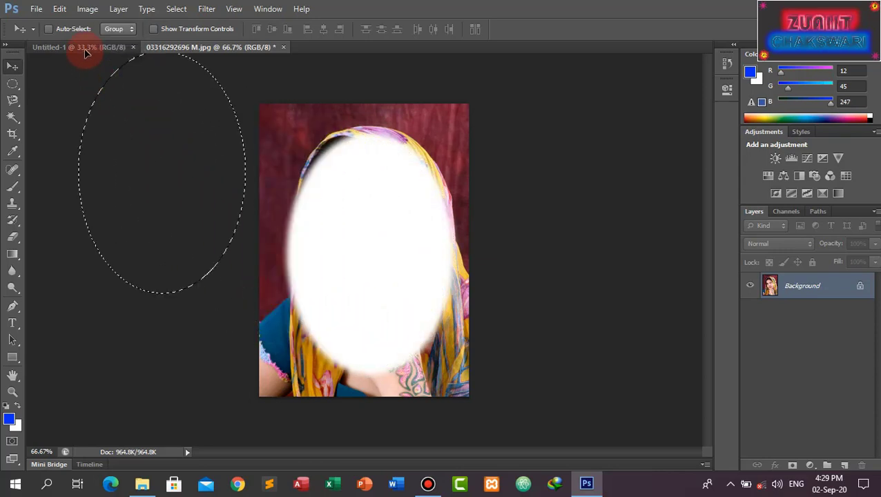
left_click_drag(85, 54, 378, 255)
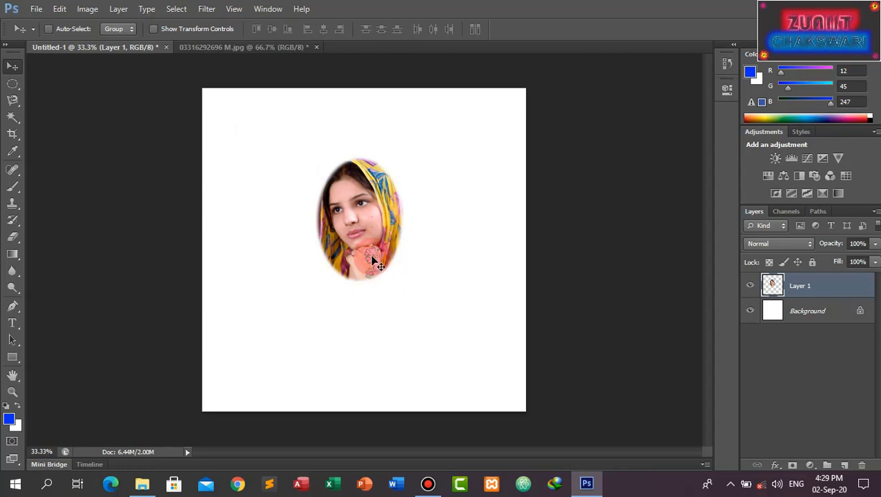
Step: Select Layer 1 and Free Transform the portrait to roughly 308% by 234%
right_click(357, 191)
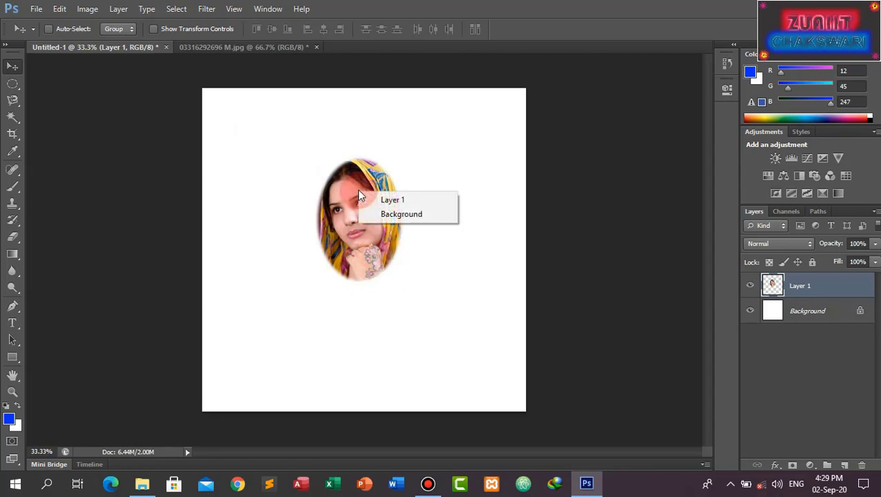
left_click(345, 179)
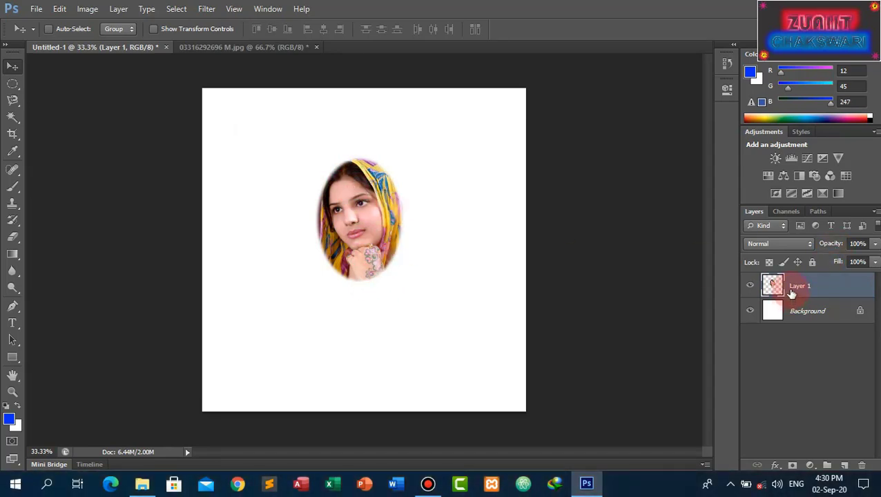
left_click_drag(792, 295, 388, 238)
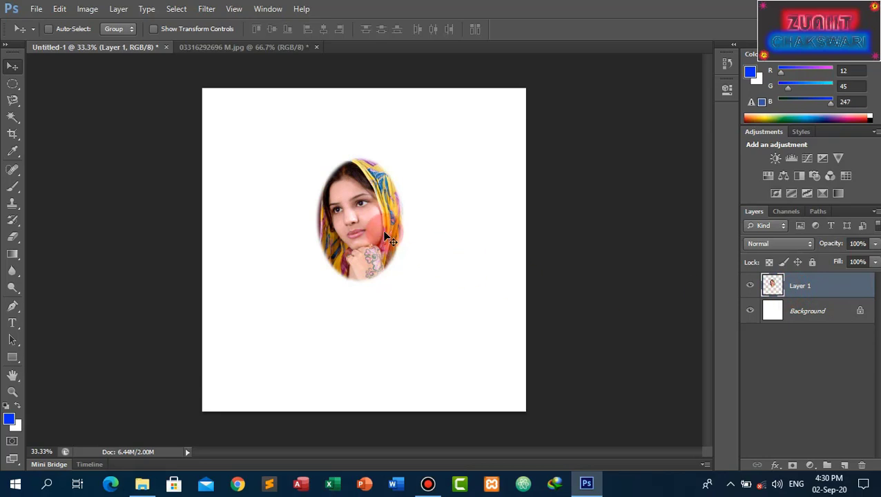
key("ctrl+t")
right_click(373, 212)
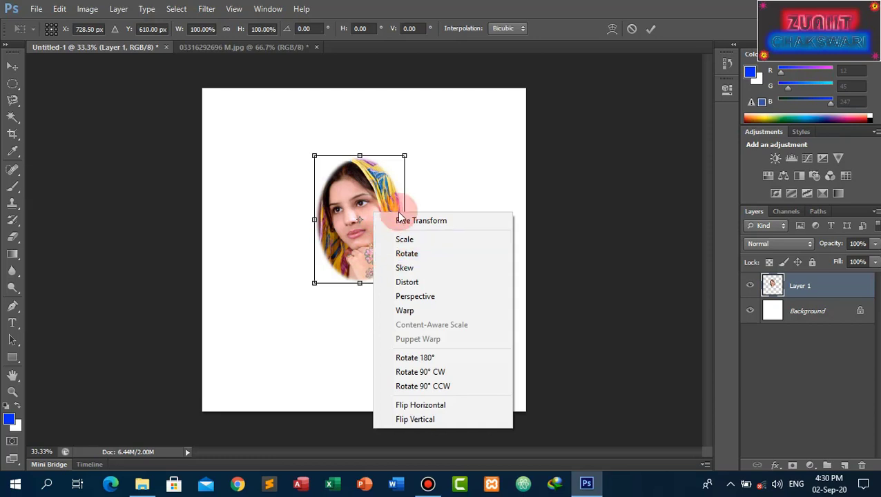
left_click(438, 181)
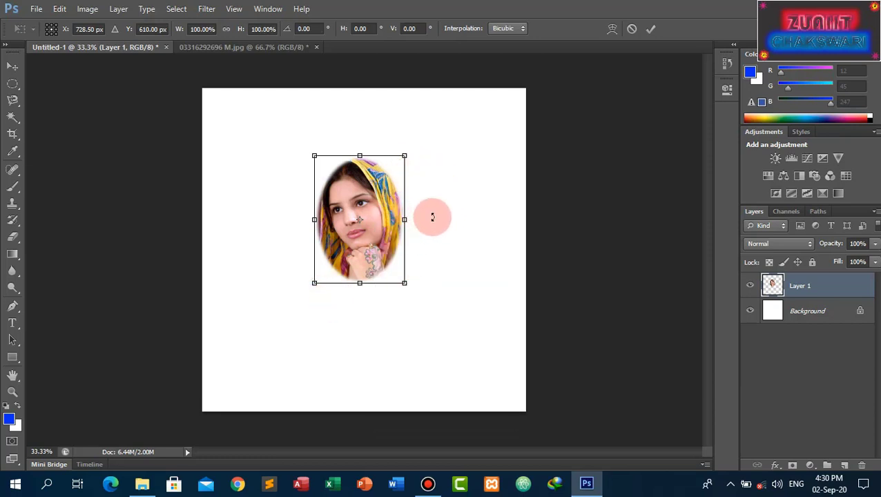
left_click_drag(404, 284, 498, 398)
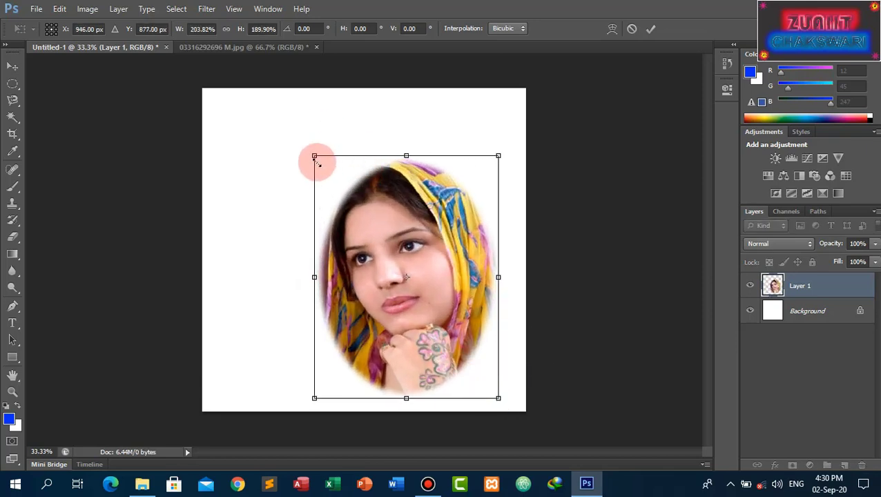
mouse_move(315, 156)
left_mouse_down()
mouse_move(209, 79)
mouse_move(220, 99)
left_mouse_up()
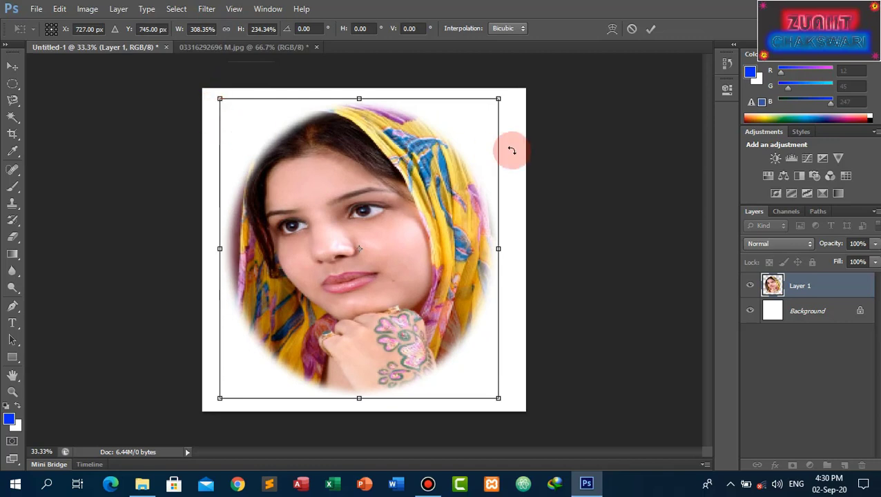
key("Return")
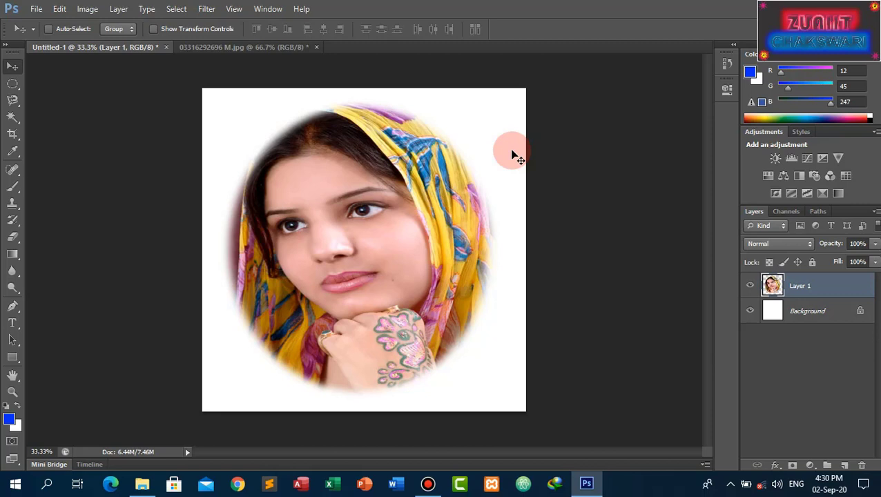
Step: Undo the stray fill, add a blue-filled Layer 2, and place Layer 1 above it
key("alt+BackSpace")
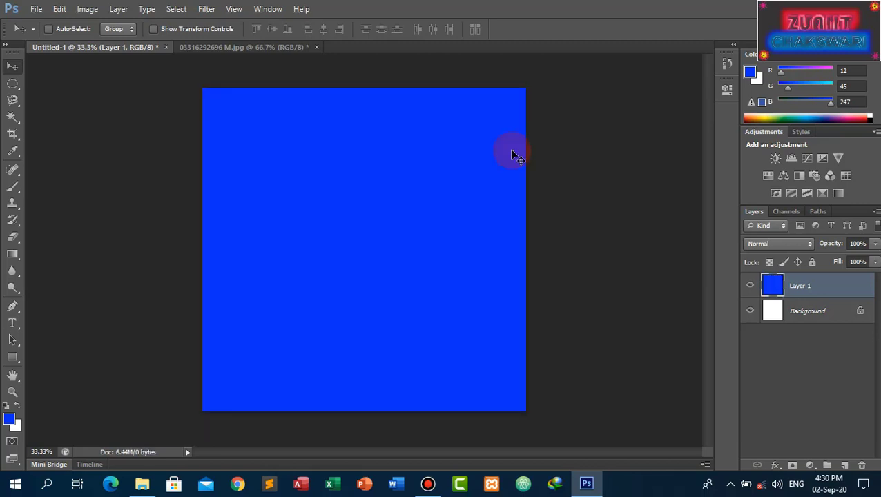
key("ctrl+z")
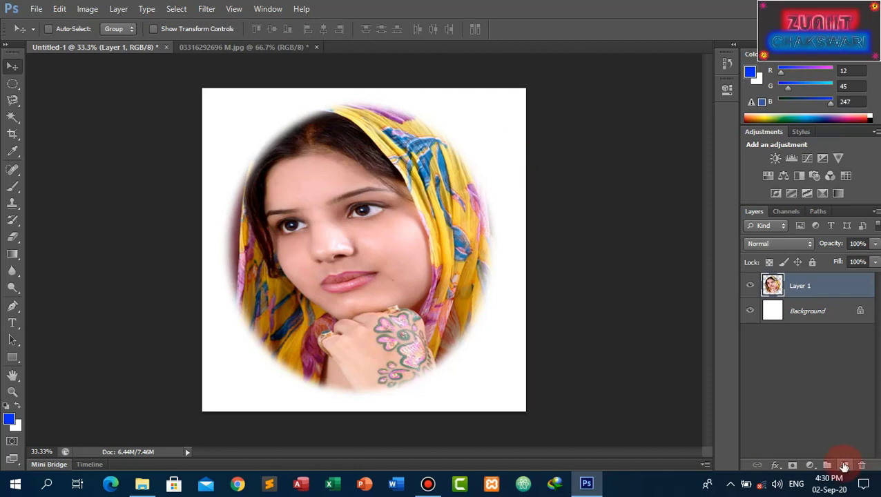
left_click(844, 466)
key("alt+BackSpace")
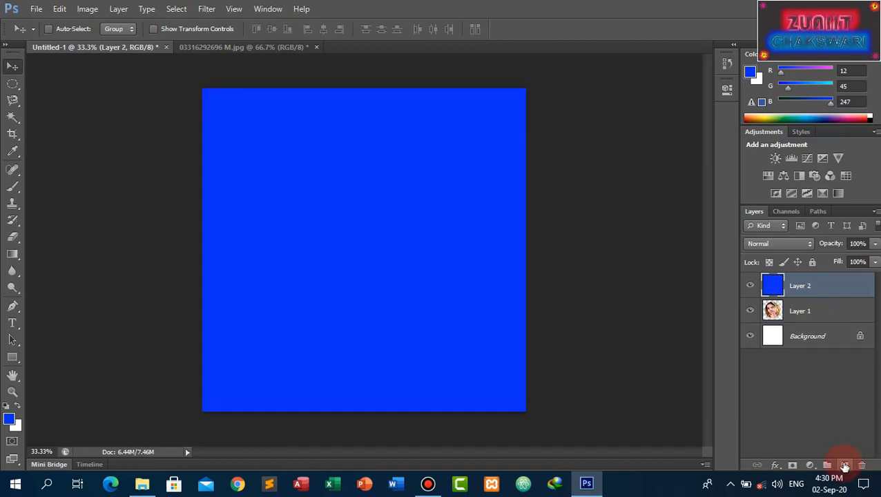
left_click_drag(826, 315, 817, 287)
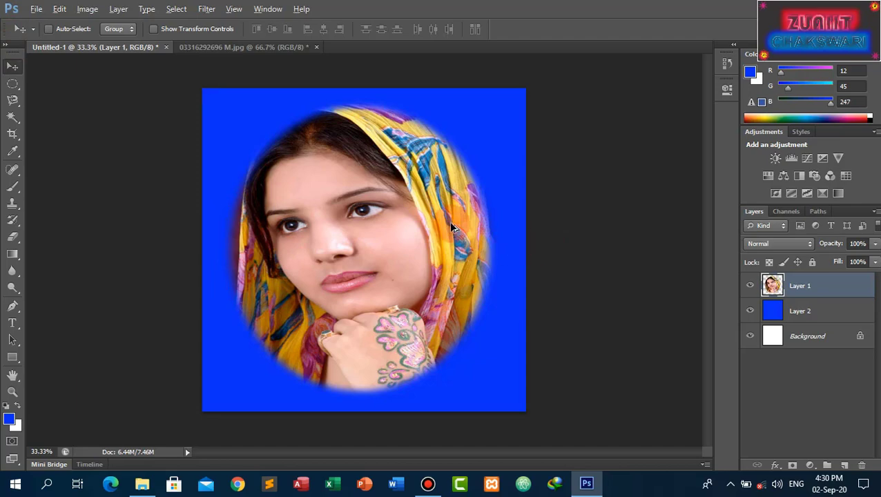
Step: Scroll the view to inspect the oval portrait on the blue canvas
scroll(450, 227, "up", 5)
scroll(450, 227, "up", 2)
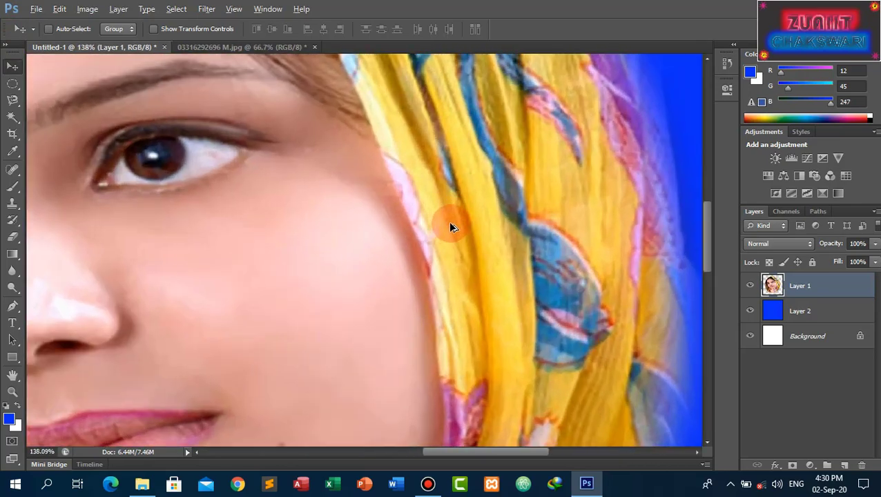
scroll(450, 228, "down", 3)
scroll(449, 227, "up", 2)
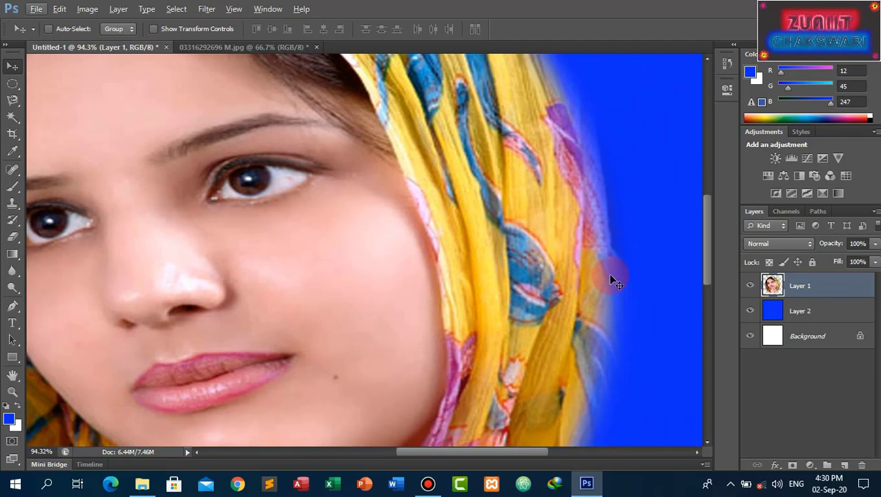
scroll(424, 269, "down", 1)
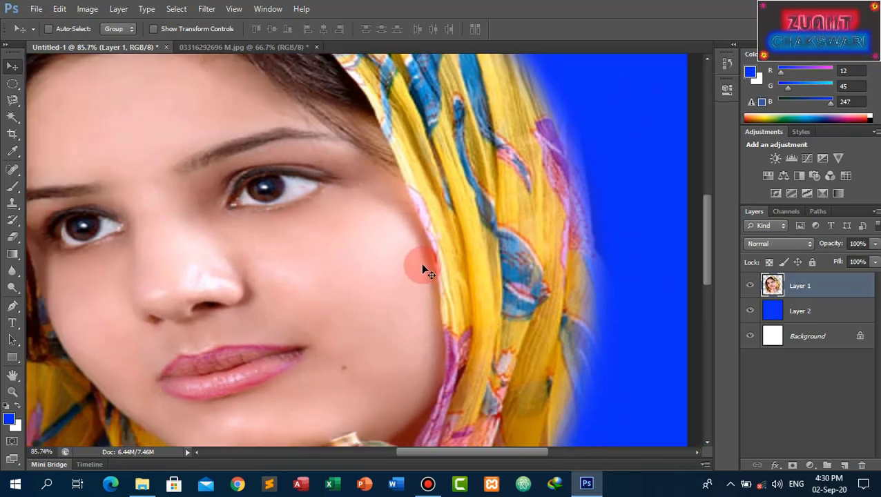
scroll(423, 267, "down", 2)
scroll(424, 264, "down", 1)
scroll(423, 266, "down", 1)
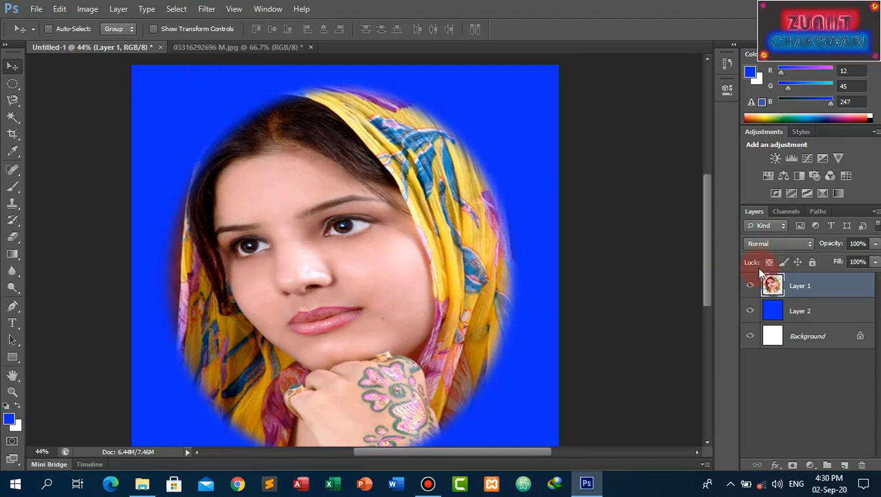
Step: Delete Layer 1 from Untitled-1, then return to M.jpg and clear its old selection
left_click(862, 465)
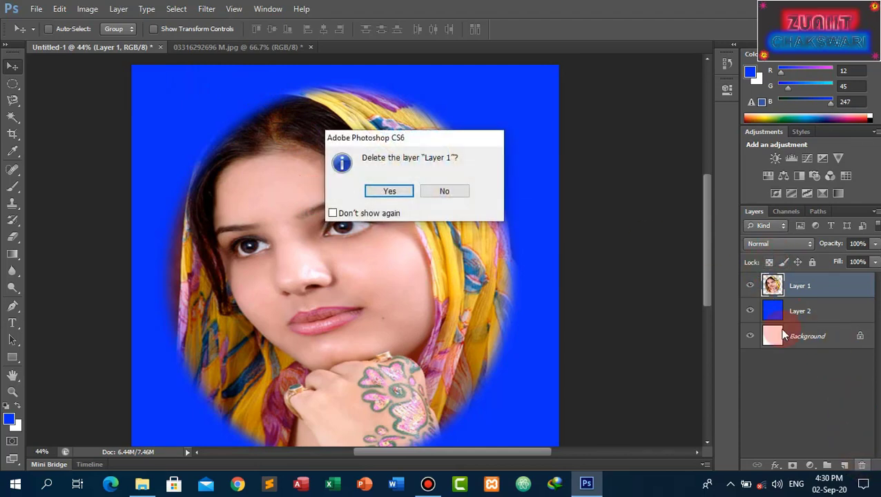
left_click(386, 193)
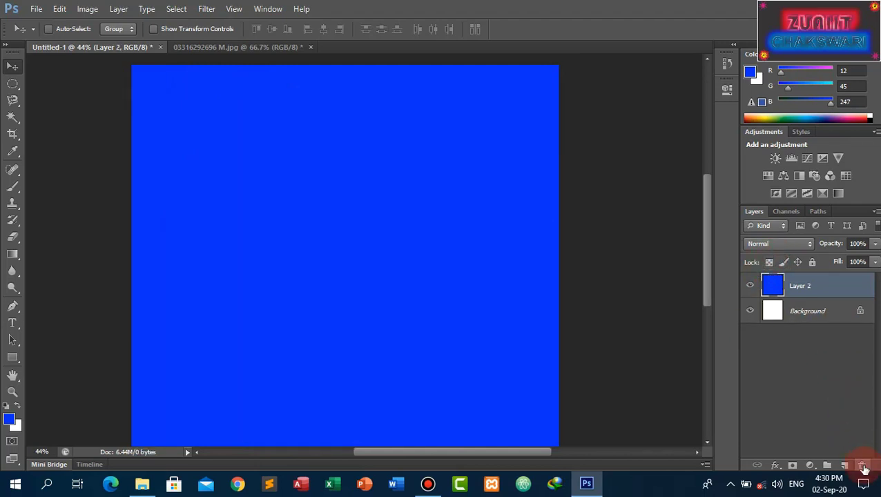
left_click(221, 46)
key("ctrl+d")
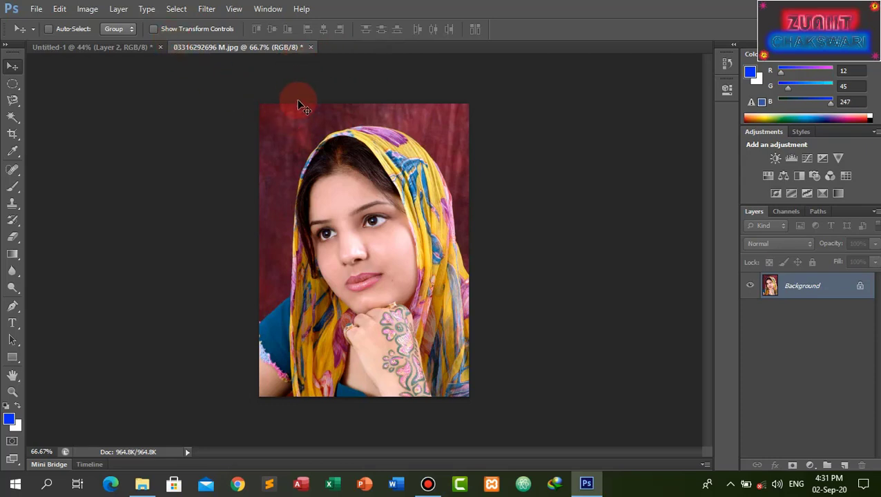
Step: Draw an elliptical marquee over the woman's face and headscarf with a 9 px feather
left_click(12, 84)
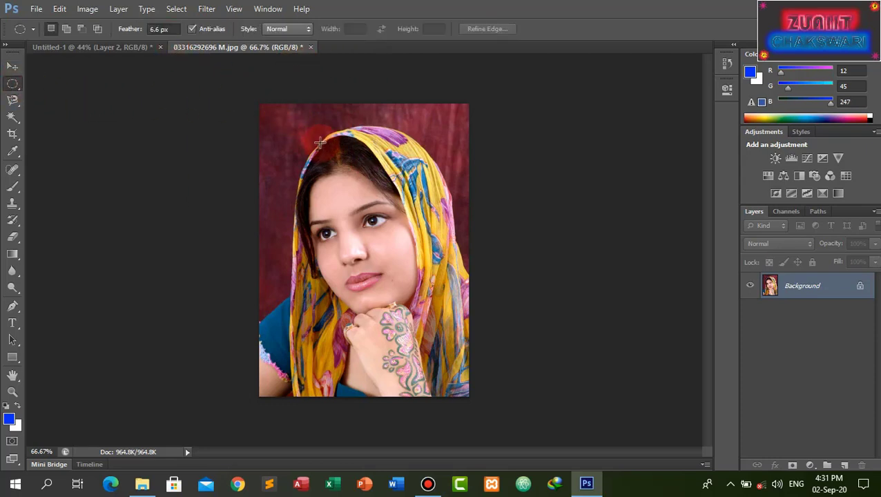
left_click_drag(311, 141, 458, 386)
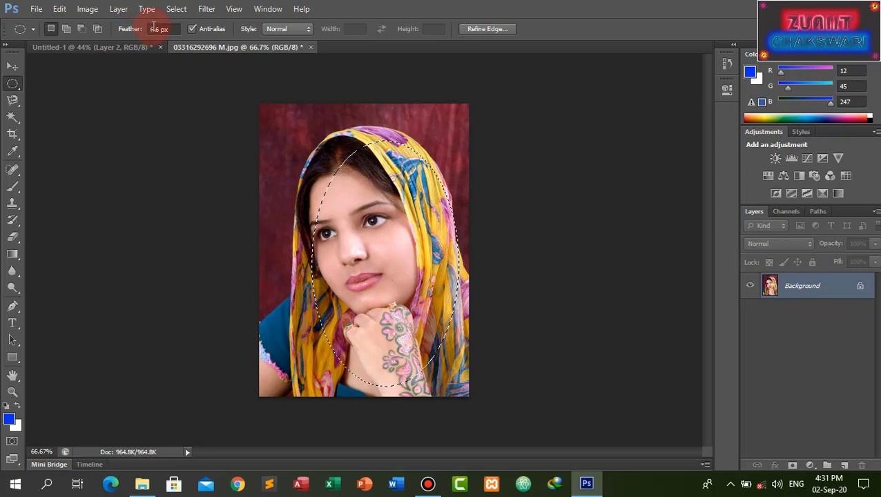
left_click_drag(394, 258, 384, 250)
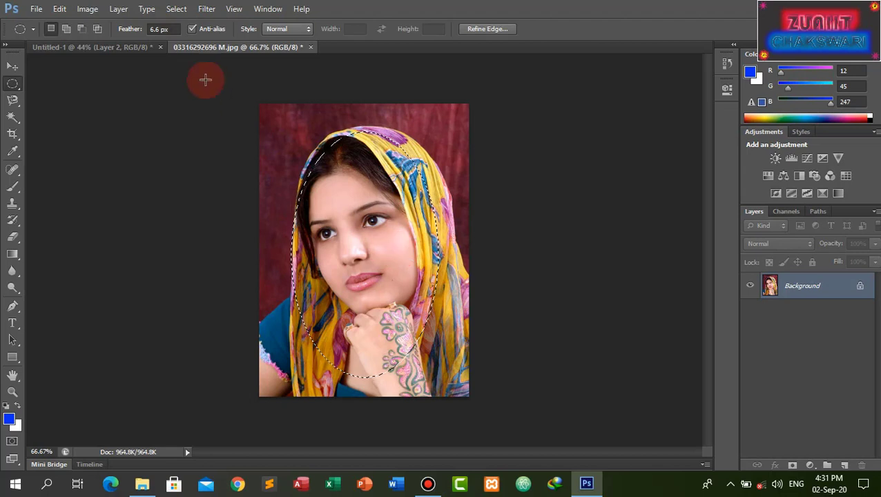
left_click(152, 30)
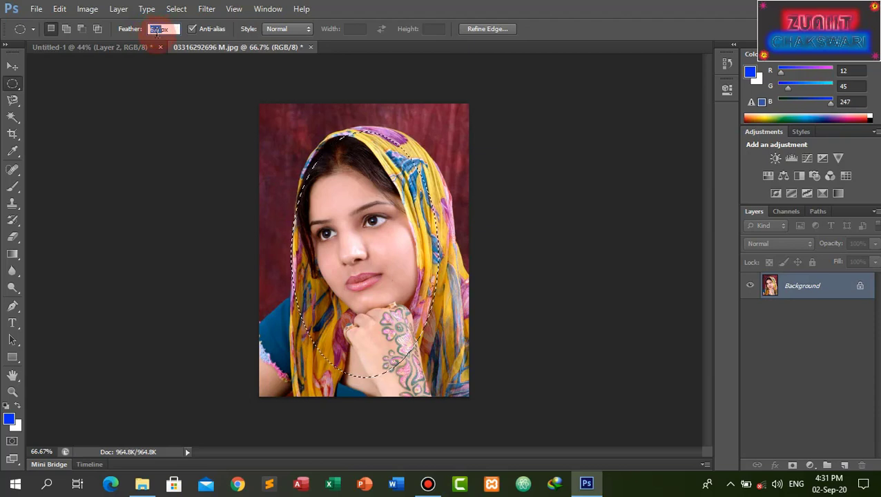
type("9")
key("Return")
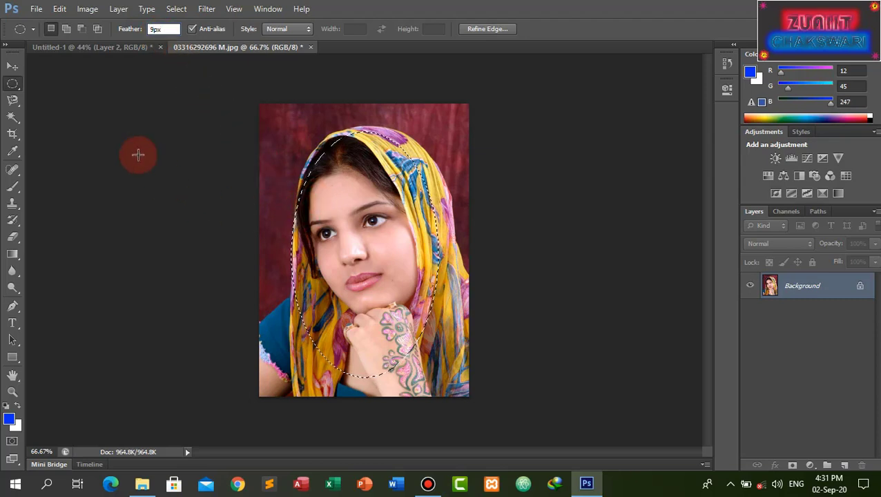
Step: Move the feathered oval onto Untitled-1 and free-transform it larger to fill the blue canvas
left_click(12, 68)
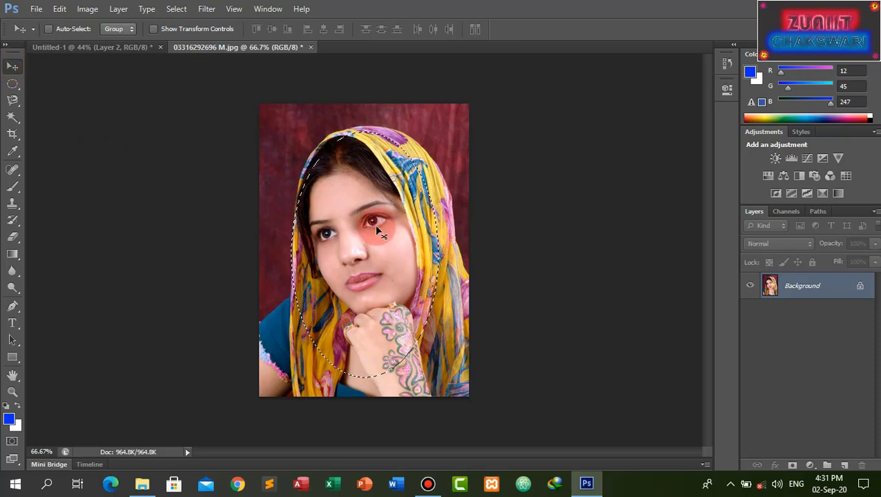
mouse_move(364, 231)
left_mouse_down()
mouse_move(340, 225)
mouse_move(106, 51)
mouse_move(347, 224)
left_mouse_up()
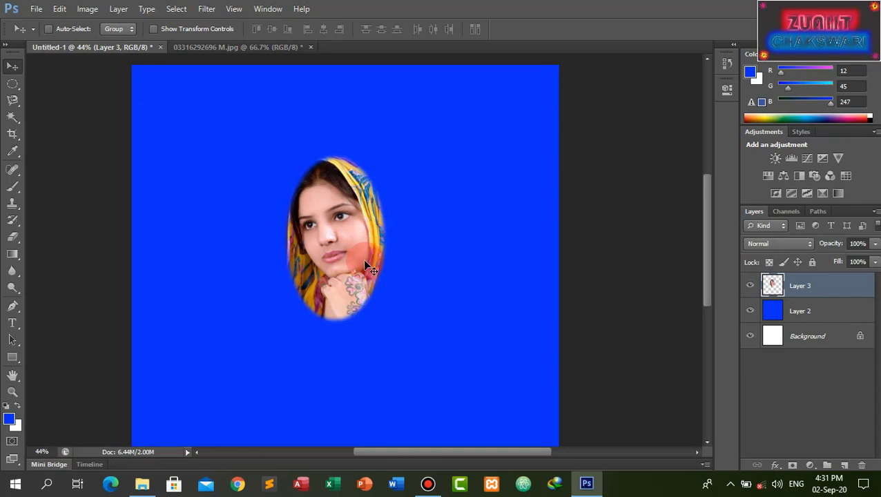
key("ctrl+t")
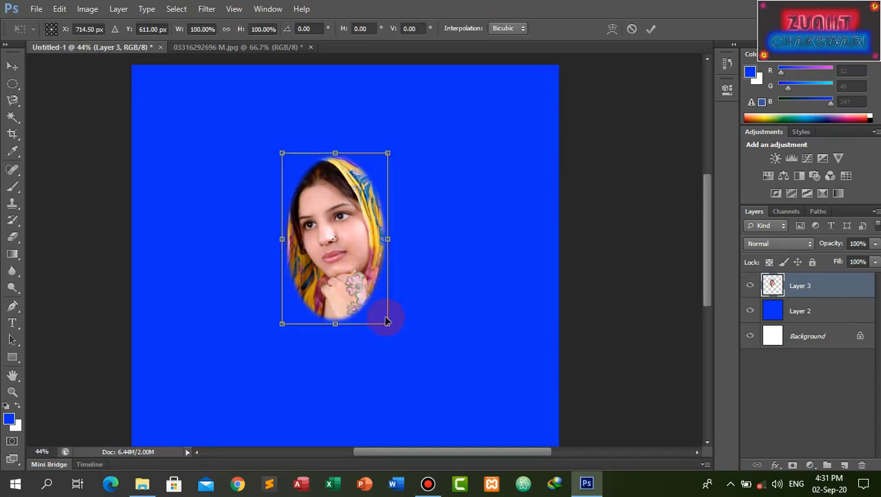
left_click_drag(389, 324, 519, 442)
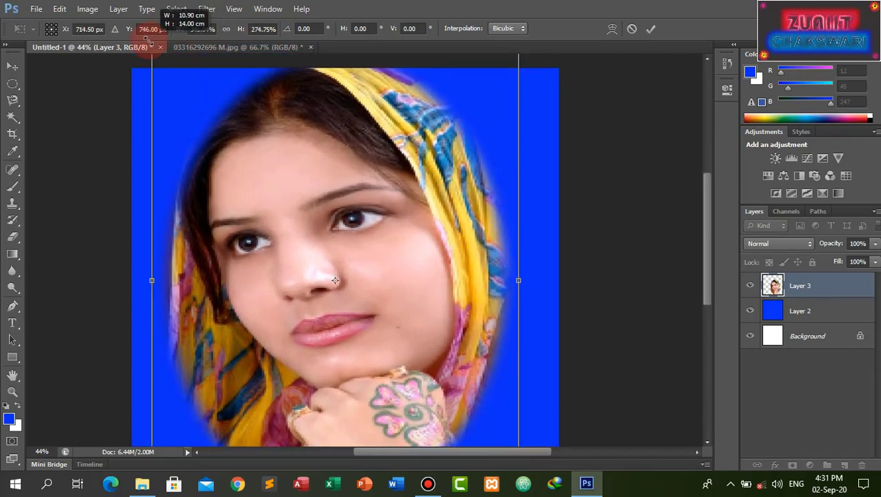
left_click_drag(281, 106, 148, 36)
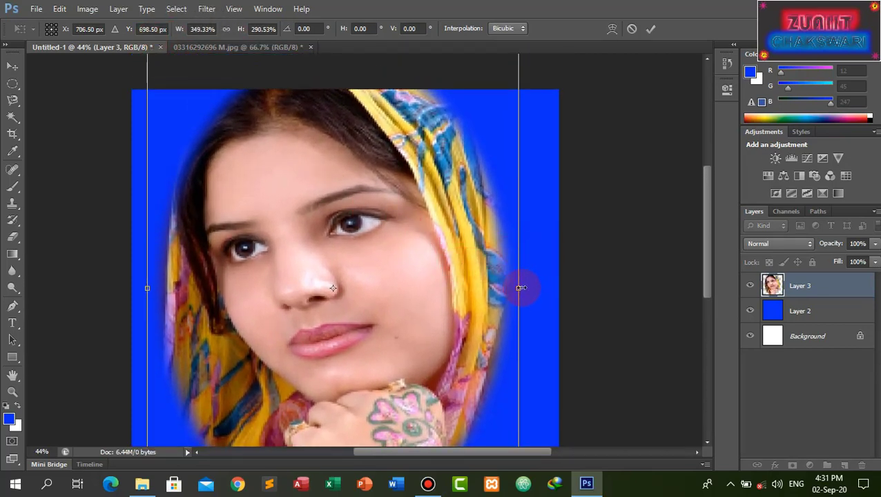
left_click_drag(518, 288, 539, 289)
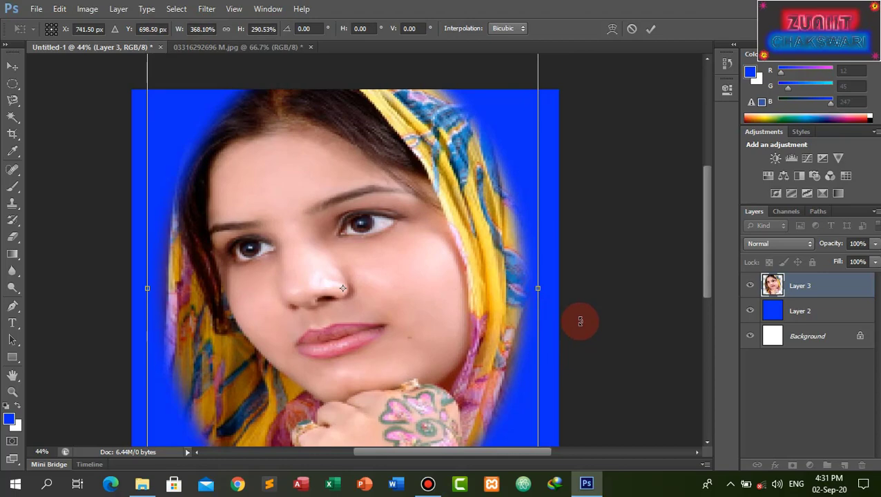
key("Return")
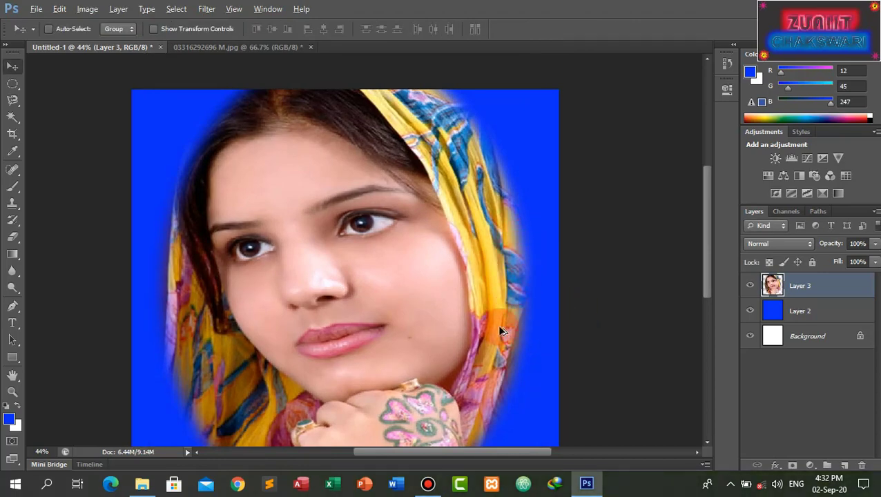
Step: Shift the Layer 3 portrait slightly left, then zoom back out to the full canvas
scroll(497, 327, "up", 3)
scroll(508, 328, "up", 3)
scroll(580, 335, "up", 3)
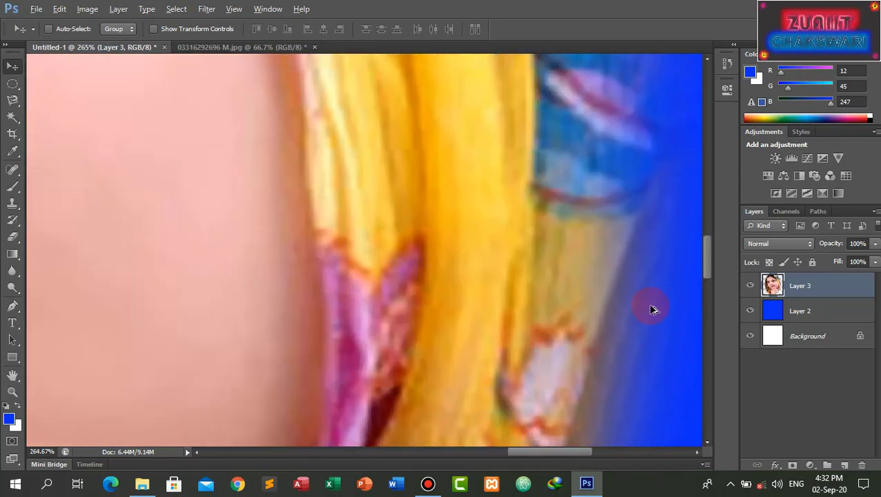
left_click_drag(653, 309, 517, 264)
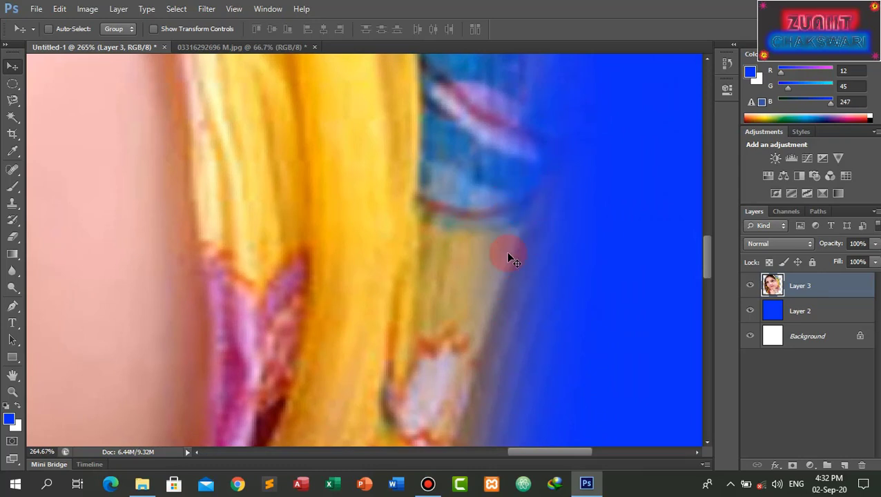
scroll(524, 324, "down", 4)
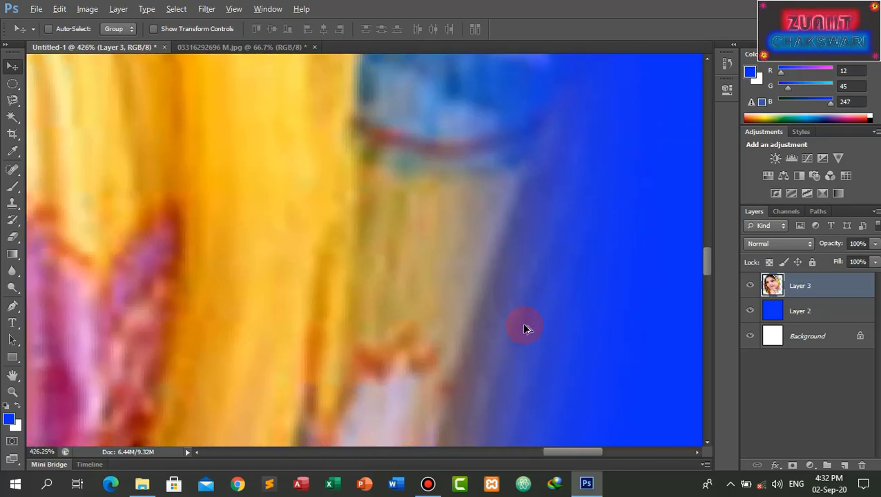
scroll(523, 324, "down", 3)
scroll(524, 325, "down", 2)
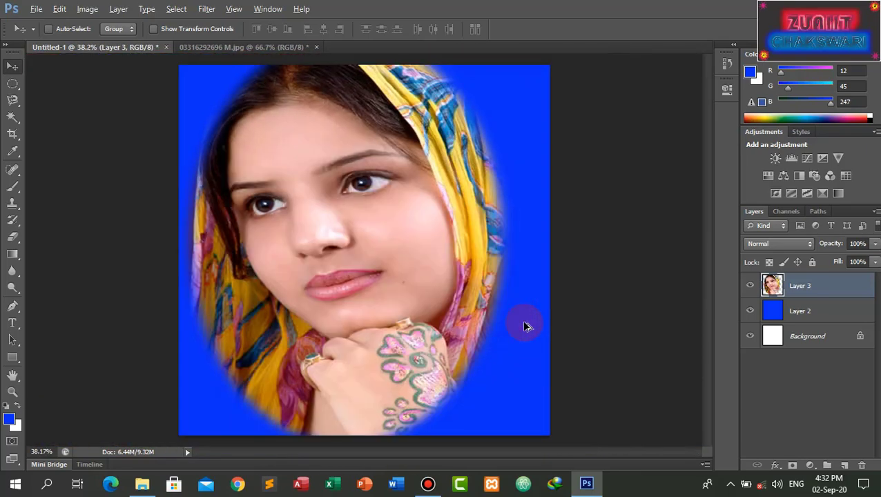
scroll(524, 325, "down", 1)
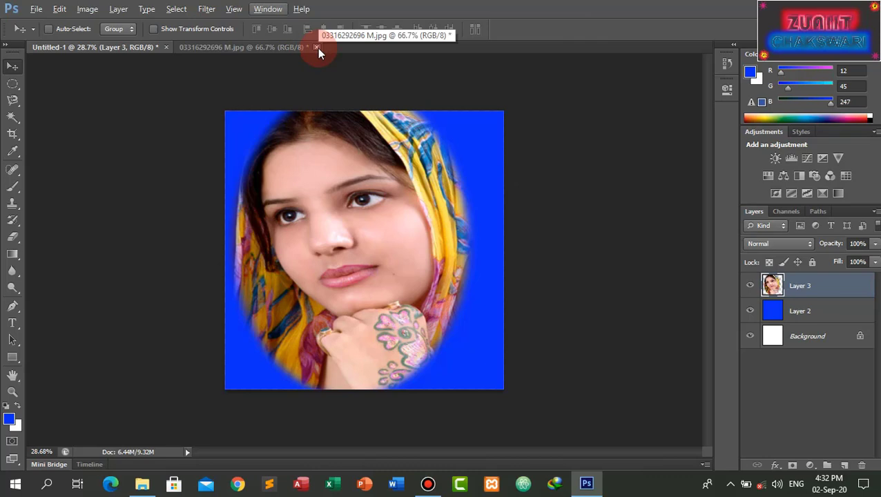
Step: Close M.jpg and Untitled-1 without saving, then minimise Photoshop
left_click(317, 47)
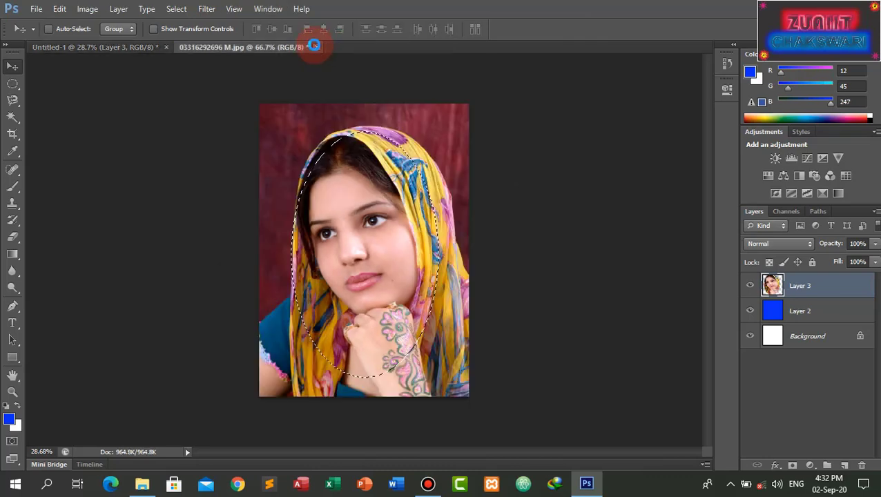
left_click(437, 188)
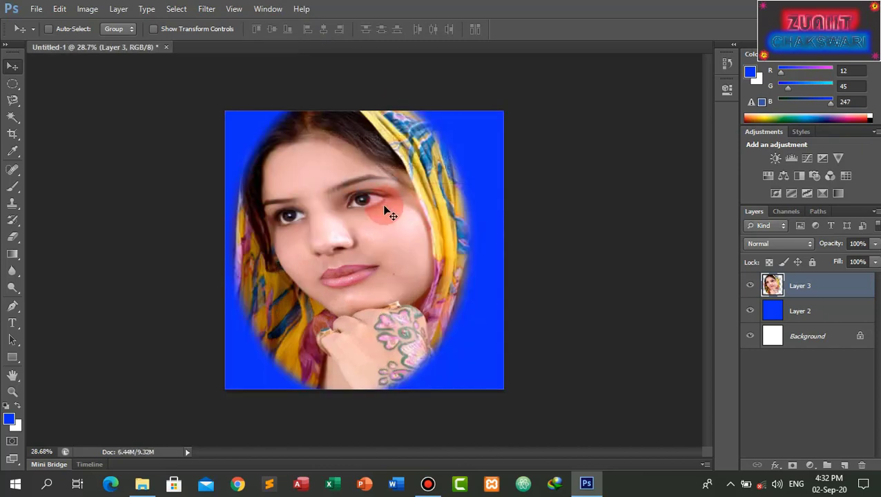
left_click(169, 49)
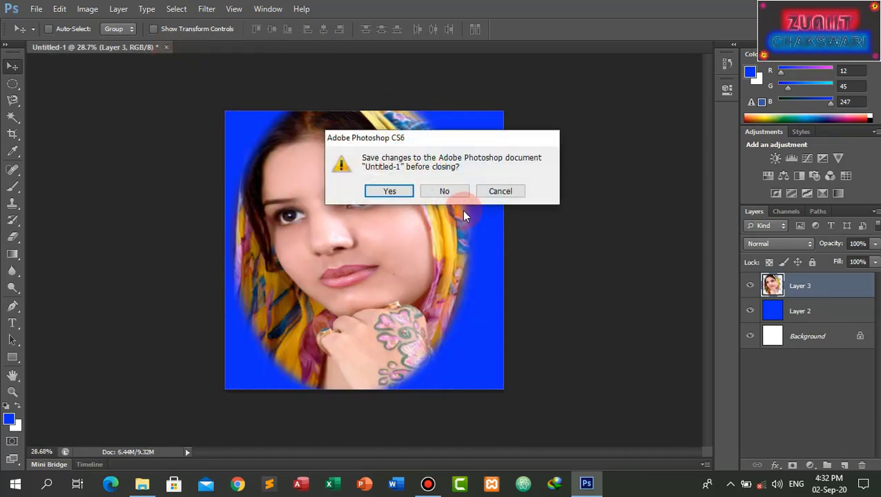
left_click(446, 192)
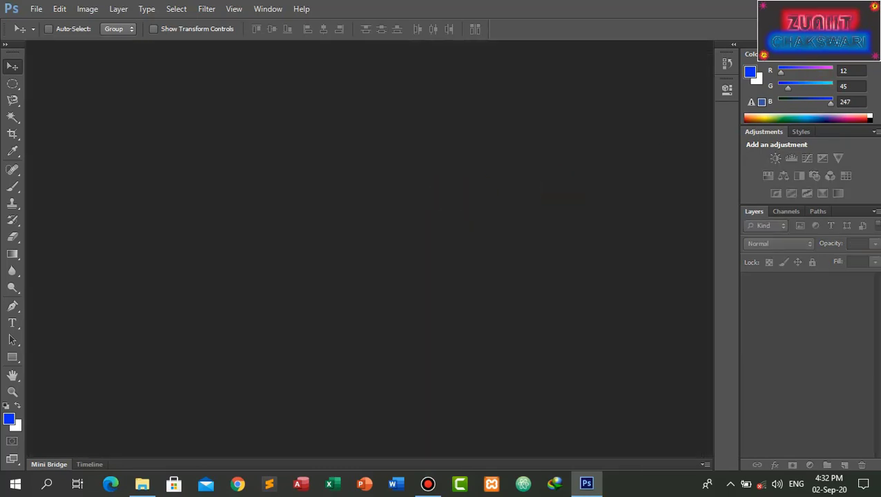
left_click(826, 9)
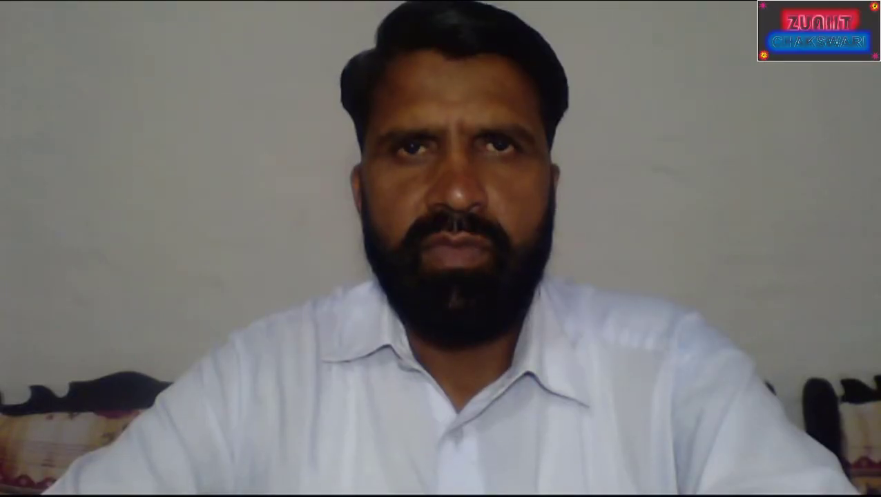